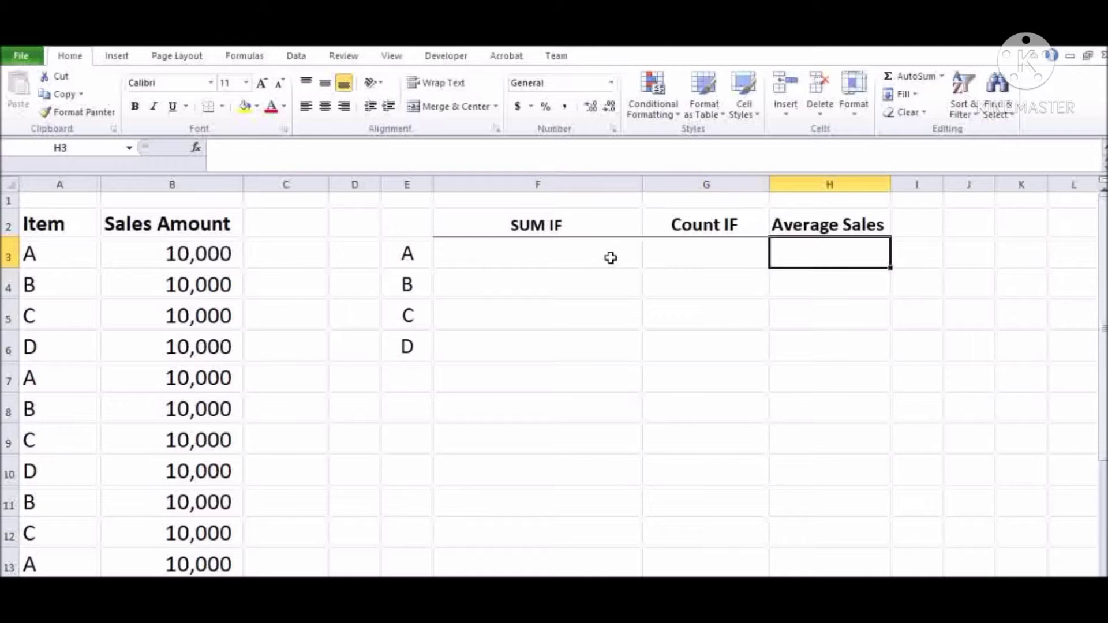
# Step: Look over the SUM IF, Count IF and Average Sales columns of the summary table for items A to D
pyautogui.press('Left')
pyautogui.press('Left')
pyautogui.press('Left')
pyautogui.press('Right')
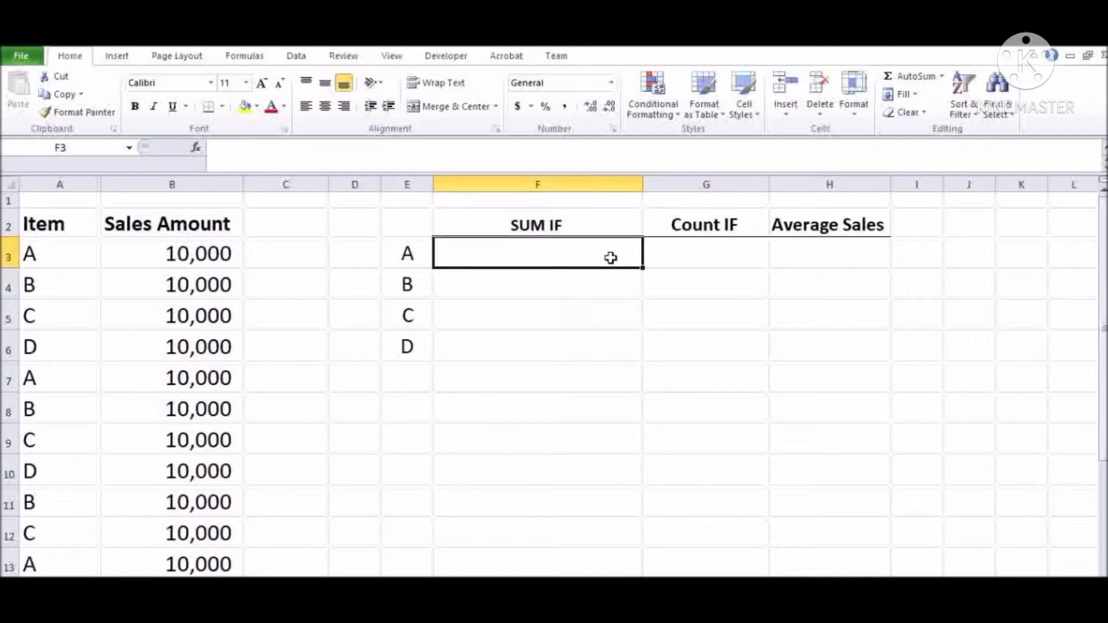
pyautogui.press('Right')
pyautogui.press('Left')
pyautogui.press('Left')
pyautogui.press('Left')
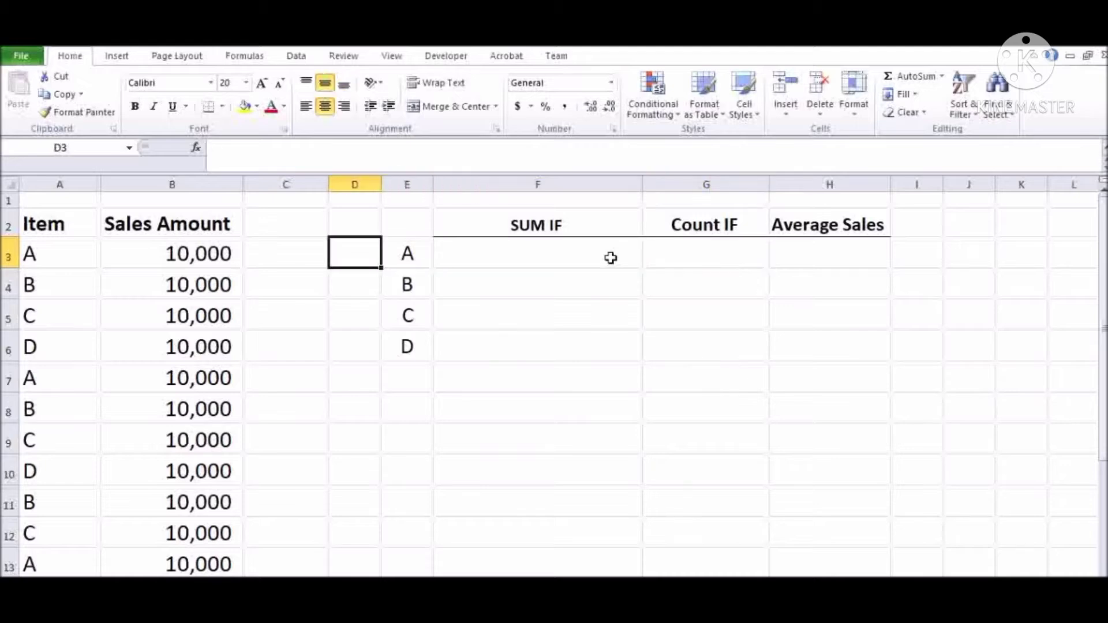
# Step: Examine the Item and Sales Amount list from row 3 to row 15 and the total below it in B17
pyautogui.press('Left')
pyautogui.press('Left')
pyautogui.press('Left')
pyautogui.press('Down')
pyautogui.press('Down')
pyautogui.press('Down')
pyautogui.press('Down')
pyautogui.press('Down')
pyautogui.press('Down')
pyautogui.press('Down')
pyautogui.press('Down')
pyautogui.press('Down')
pyautogui.press('Down')
pyautogui.press('Down')
pyautogui.press('Down')
pyautogui.press('Down')
pyautogui.press('Down')
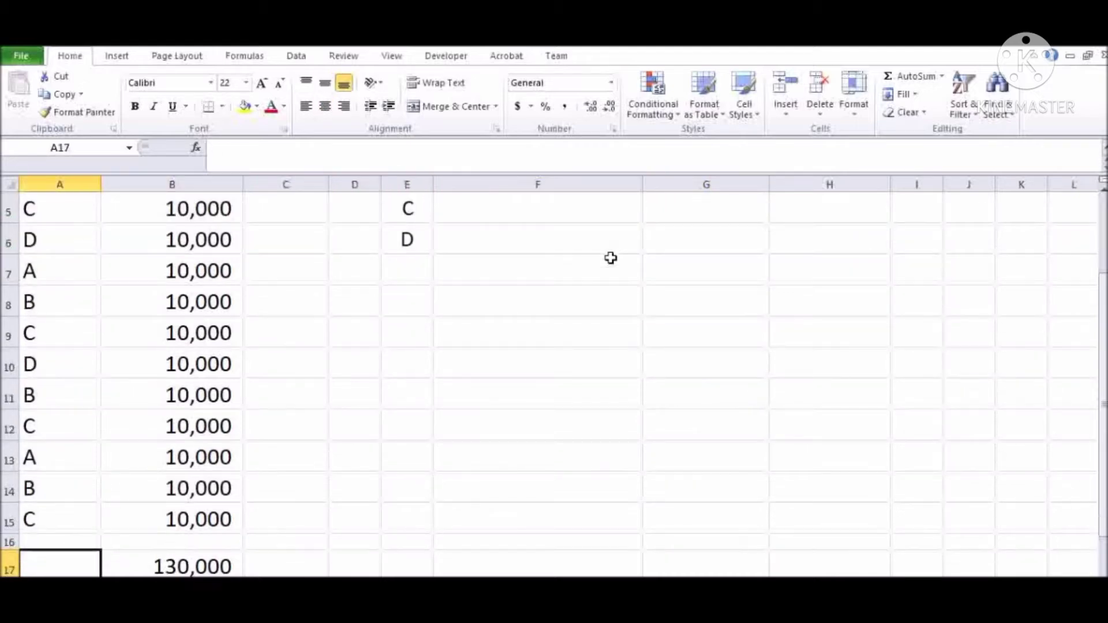
pyautogui.press('Down')
pyautogui.press('Up')
pyautogui.press('Right')
pyautogui.press('Up')
pyautogui.press('Up')
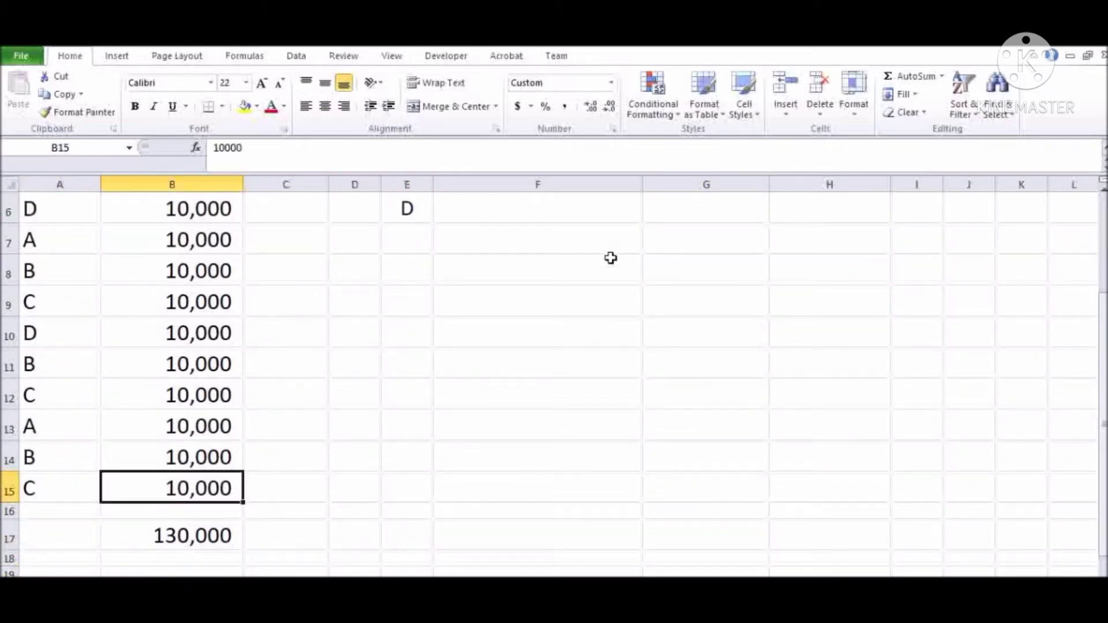
pyautogui.hotkey('ctrl', 'Up')
pyautogui.press('Down')
pyautogui.hotkey('ctrl', 'Down')
pyautogui.press('Down')
pyautogui.press('Down')
pyautogui.press('Down')
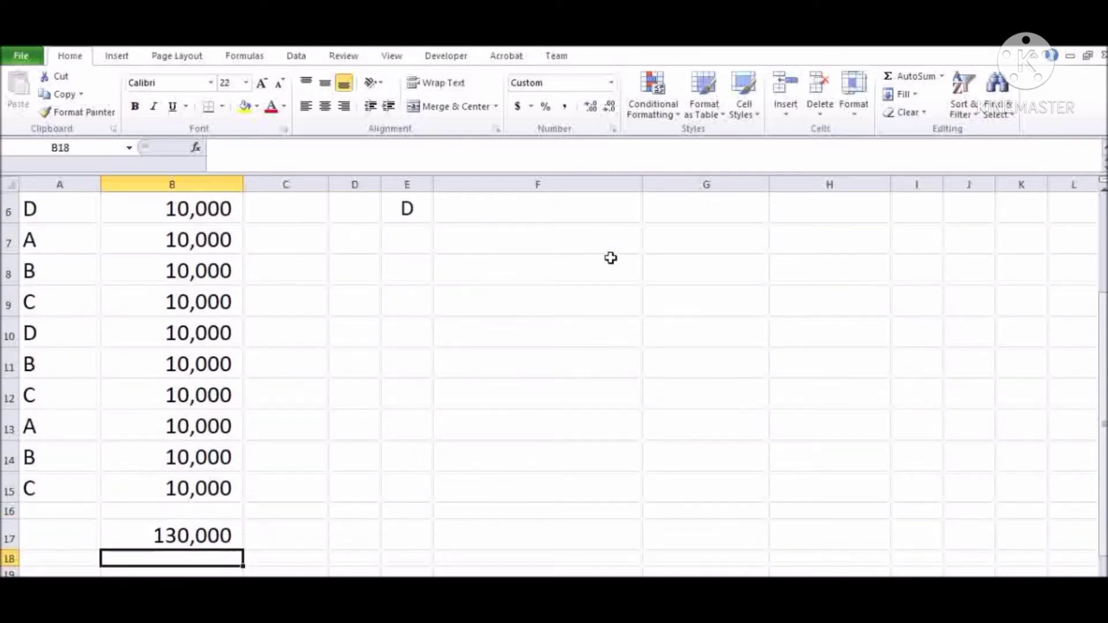
pyautogui.press('Up')
pyautogui.write('=sumi')
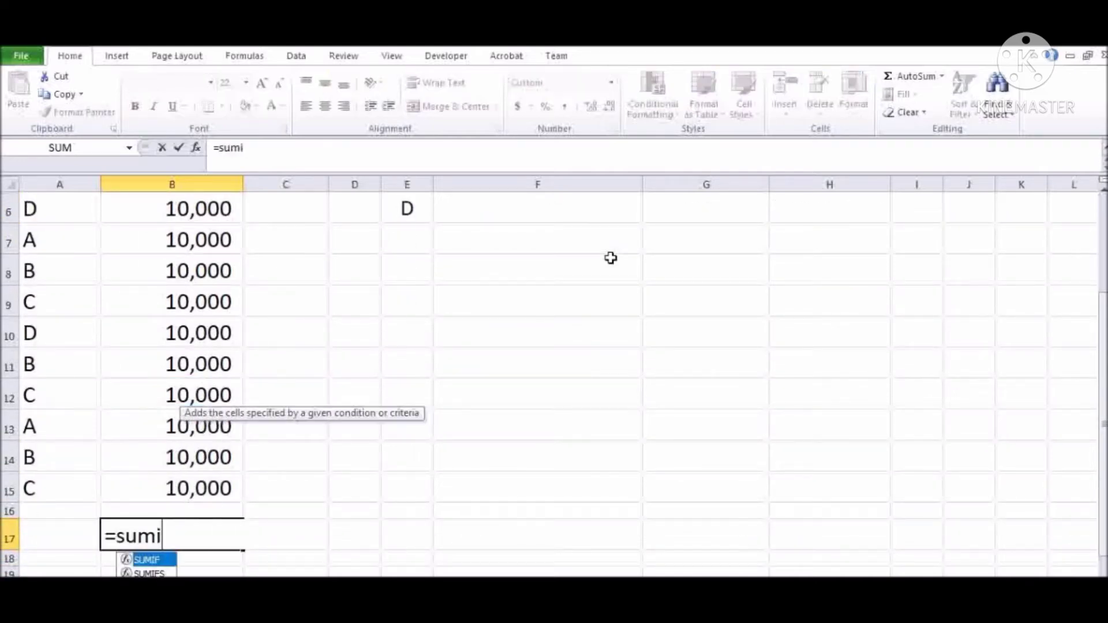
pyautogui.press('BackSpace')
pyautogui.write('if(')
pyautogui.press('Up')
pyautogui.press('Up')
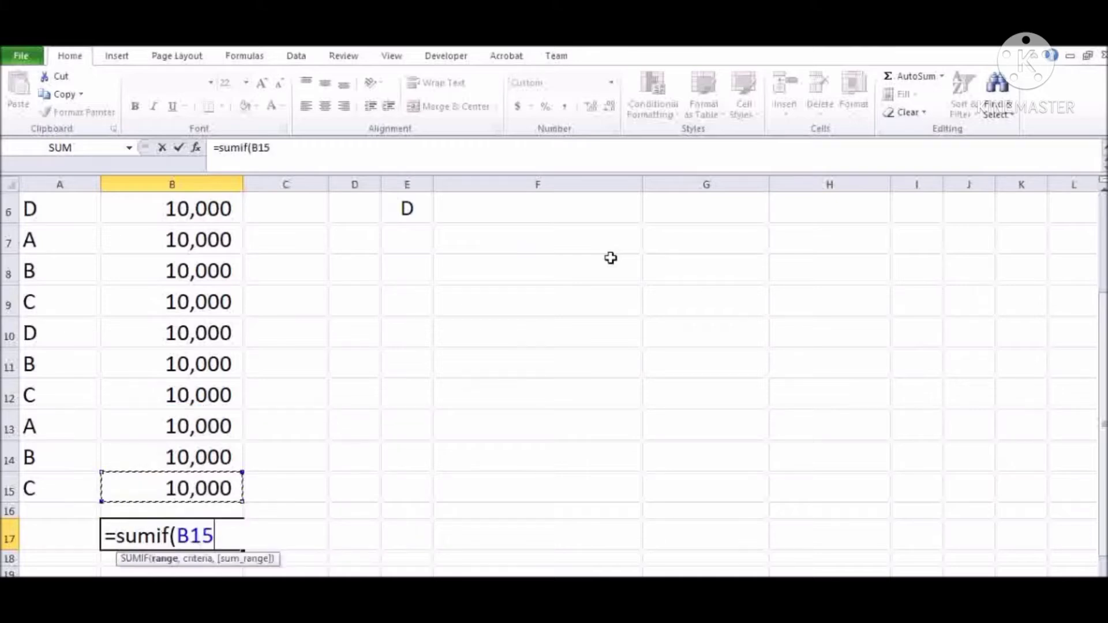
pyautogui.hotkey('ctrl', 'shift', 'Up')
pyautogui.hotkey('shift', 'Down')
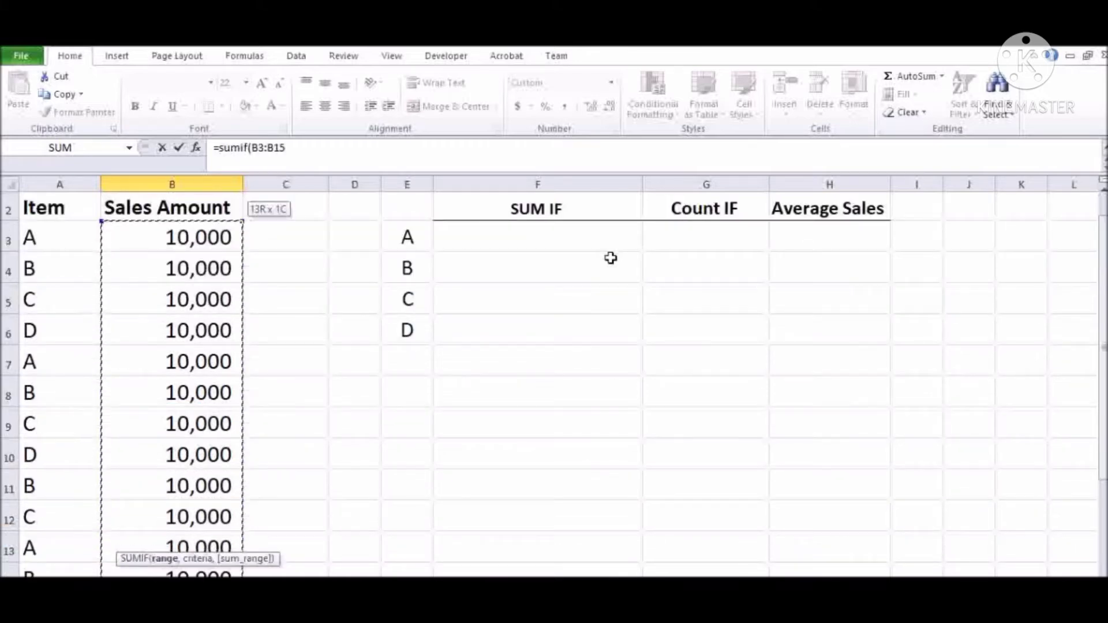
pyautogui.press('Return')
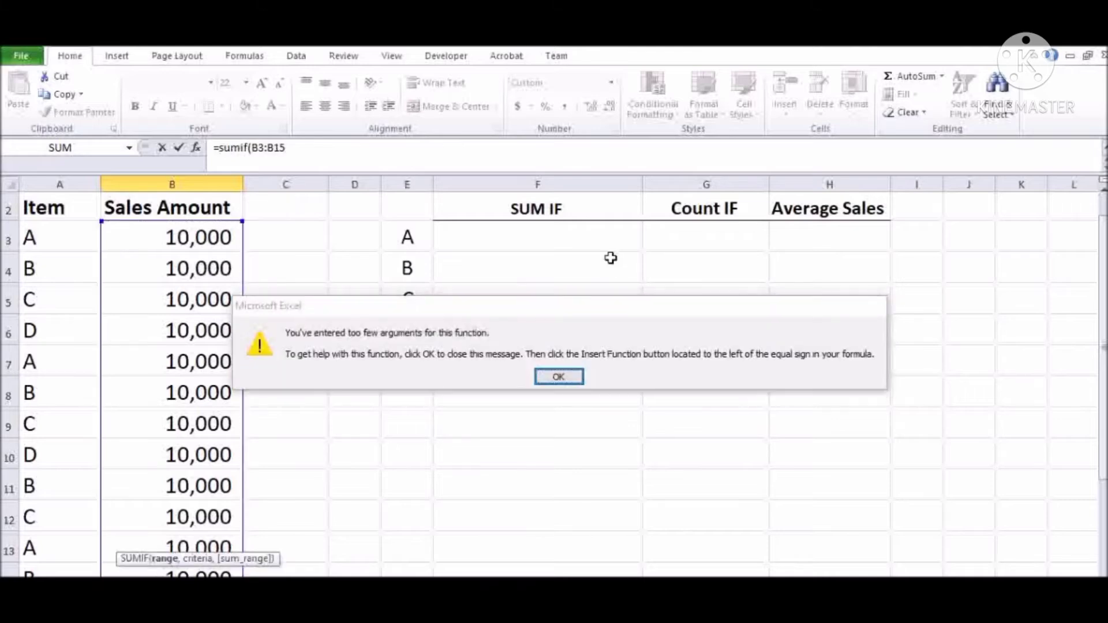
pyautogui.press('Return')
pyautogui.press('Escape')
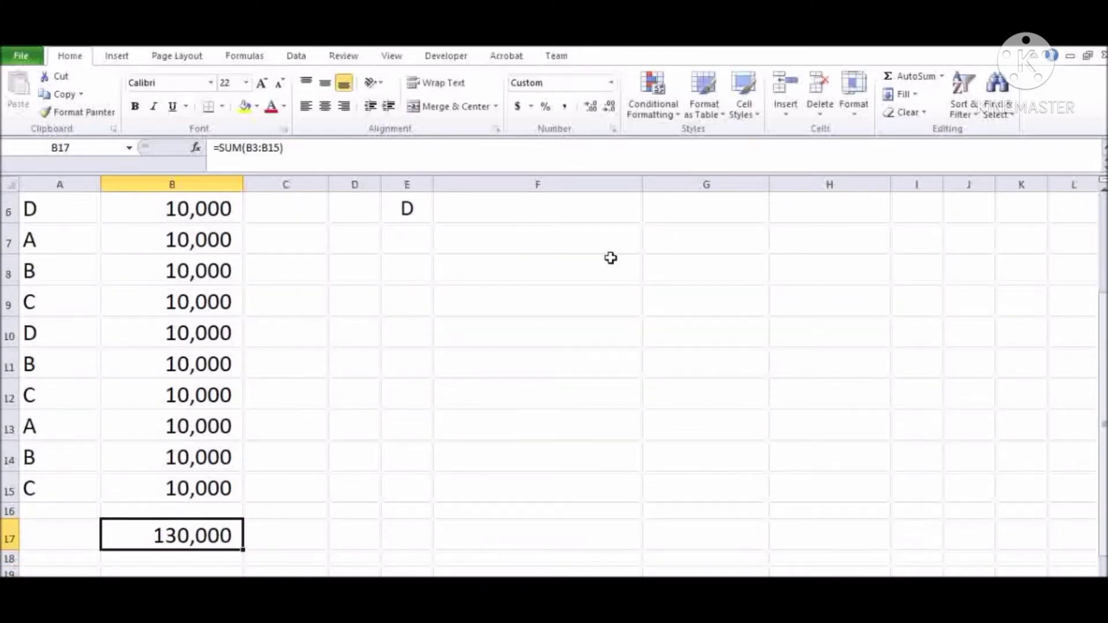
pyautogui.write('=sum(')
pyautogui.press('Up')
pyautogui.press('Up')
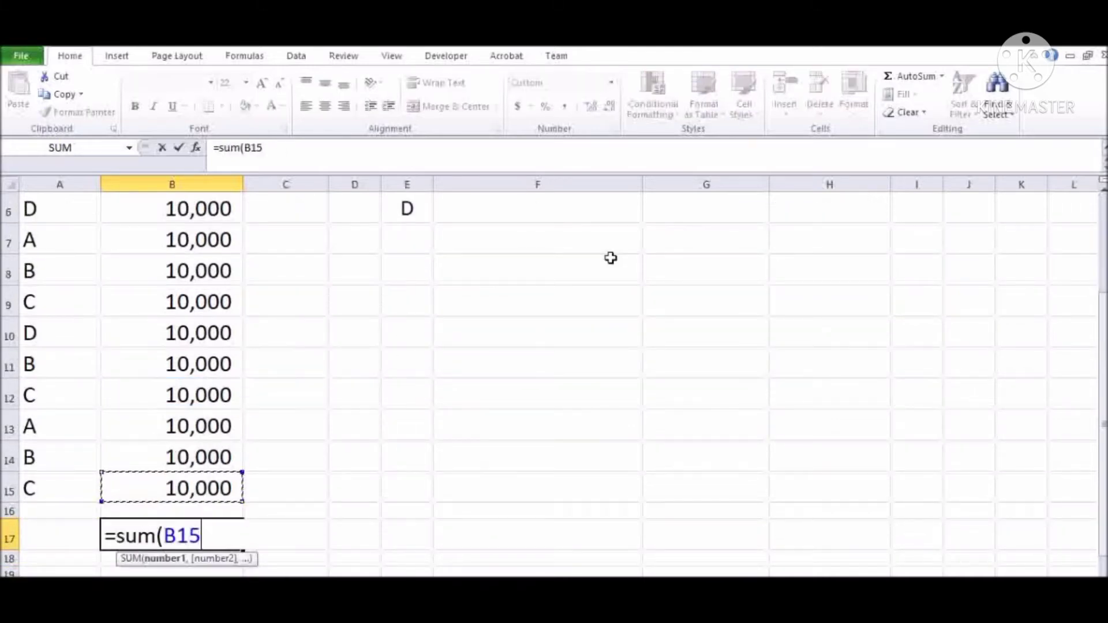
pyautogui.hotkey('ctrl', 'shift', 'Up')
pyautogui.hotkey('shift', 'Down')
pyautogui.press('Escape')
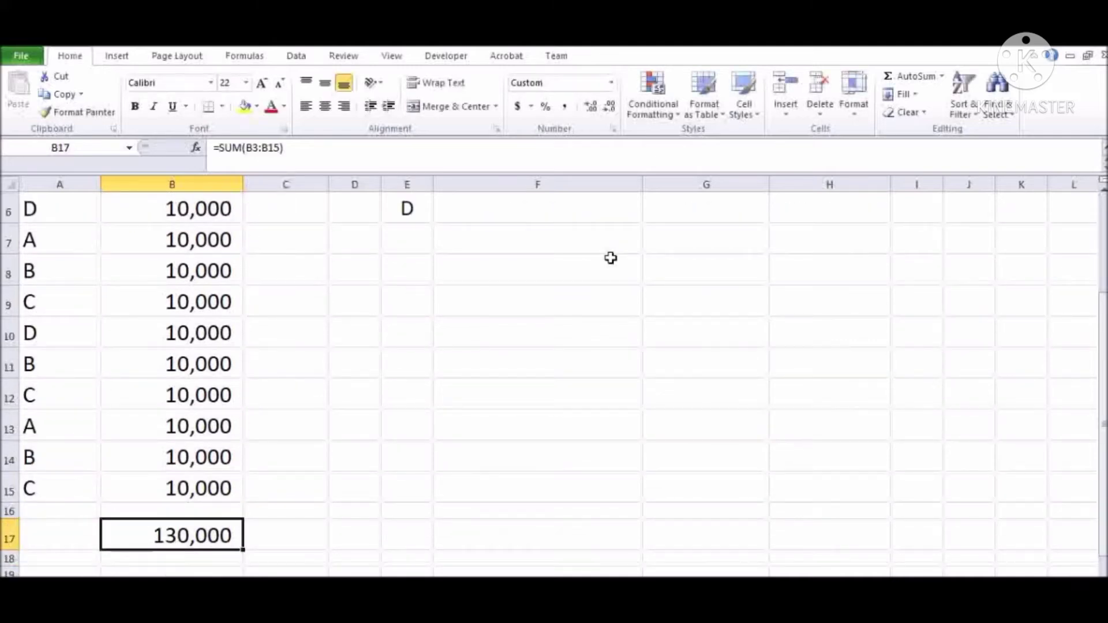
# Step: Count the entries in the Item column, A3:A15, and enter 13 in cell A17
pyautogui.press('Left')
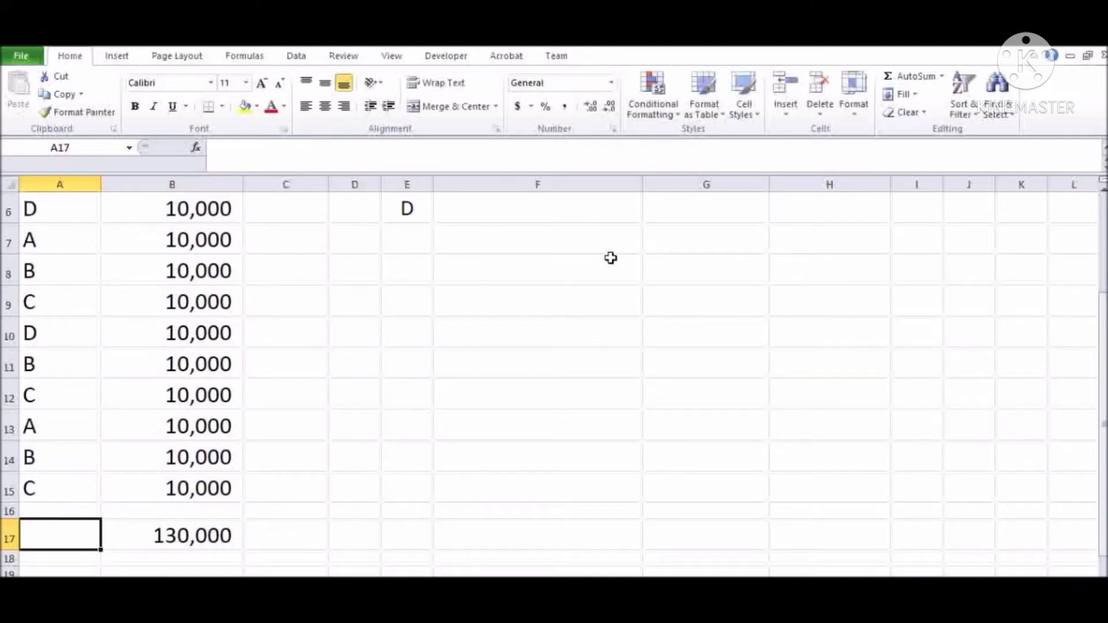
pyautogui.press('Up')
pyautogui.hotkey('ctrl', 'Up')
pyautogui.hotkey('ctrl', 'Up')
pyautogui.press('Down')
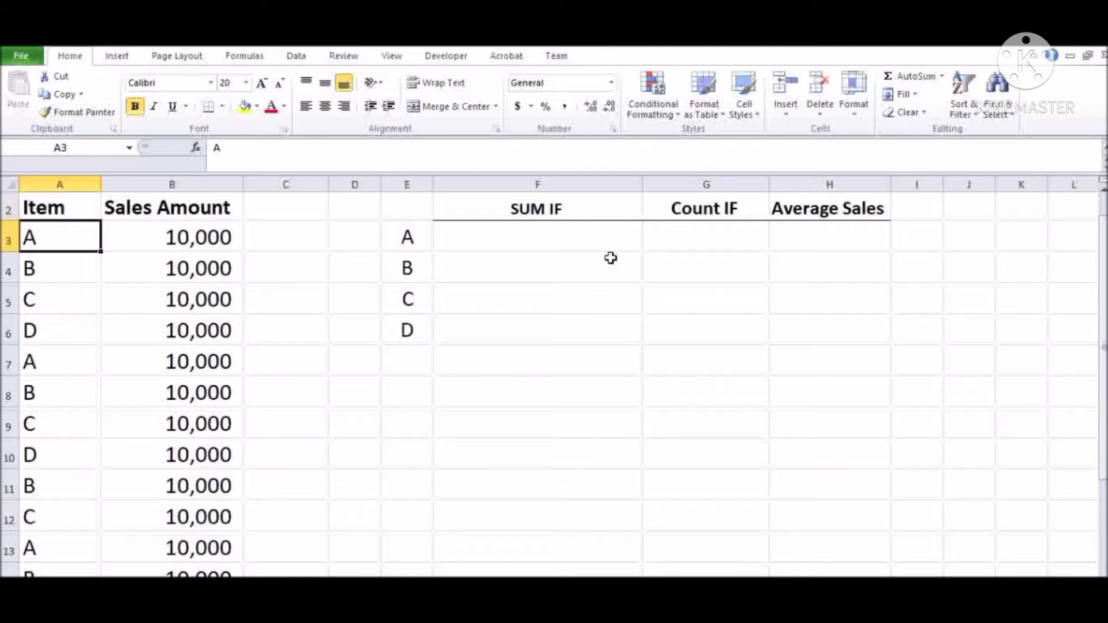
pyautogui.hotkey('ctrl', 'shift', 'Down')
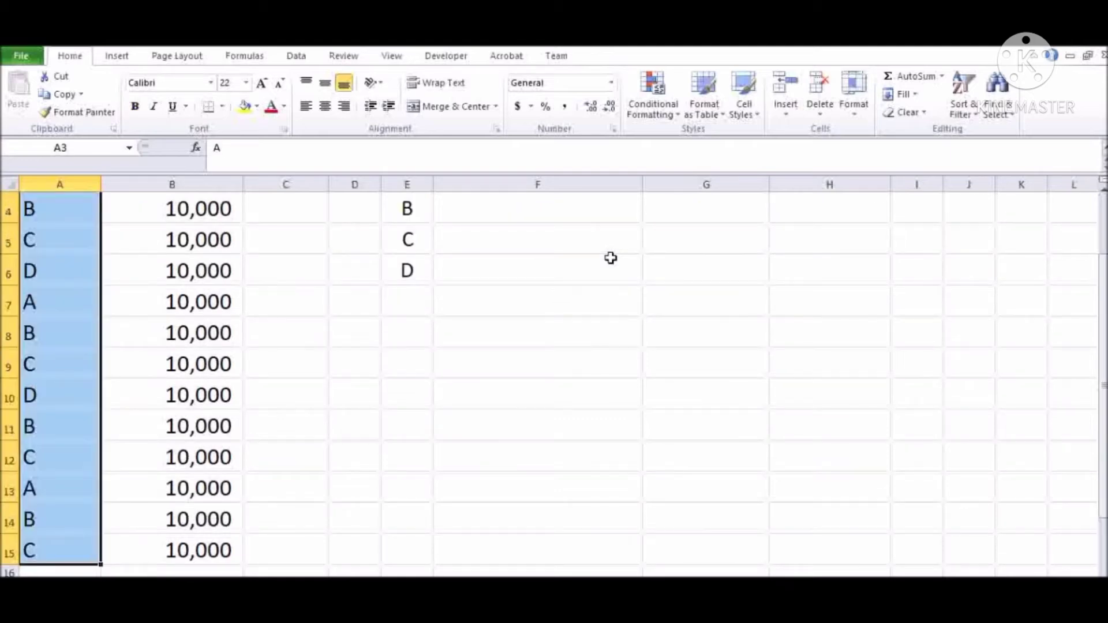
pyautogui.hotkey('ctrl', 'Down')
pyautogui.press('Down')
pyautogui.press('Down')
pyautogui.press('Down')
pyautogui.press('Up')
pyautogui.write('13')
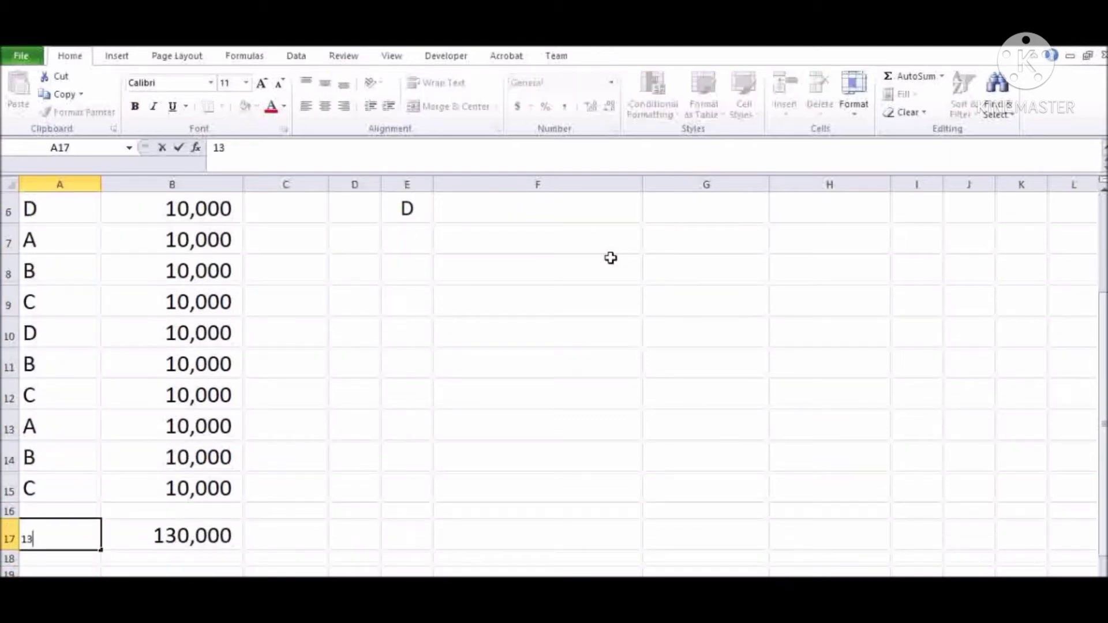
pyautogui.hotkey('ctrl', 'Return')
# Step: Copy the formatting of the sales total in B17 onto the item count in A17
pyautogui.press('Right')
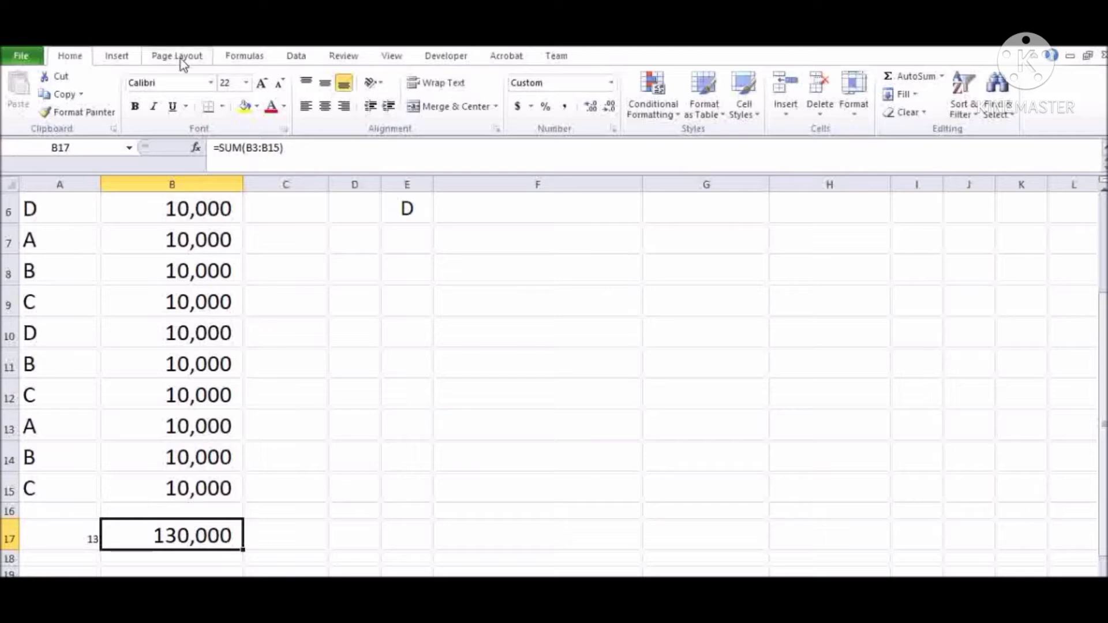
pyautogui.click(78, 112)
pyautogui.click(80, 536)
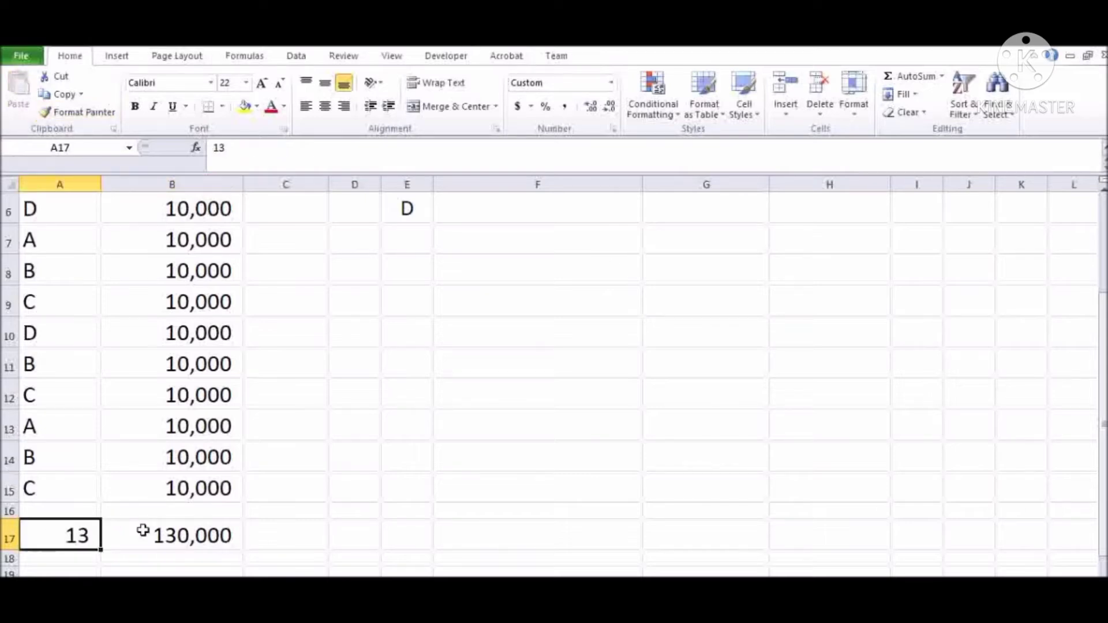
# Step: Begin a SUMIF formula in cell F3, in the SUM IF column for item A
pyautogui.click(231, 527)
pyautogui.hotkey('ctrl', 'Up')
pyautogui.hotkey('ctrl', 'Up')
pyautogui.hotkey('ctrl', 'Up')
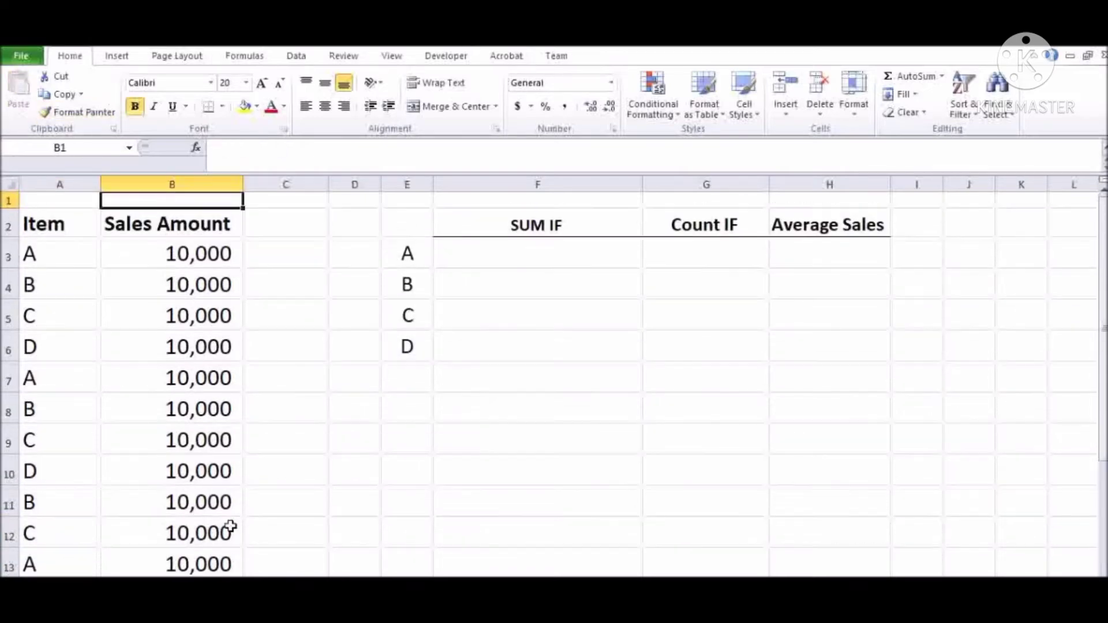
pyautogui.press('Down')
pyautogui.press('Right')
pyautogui.press('Right')
pyautogui.press('Right')
pyautogui.press('Down')
pyautogui.press('Right')
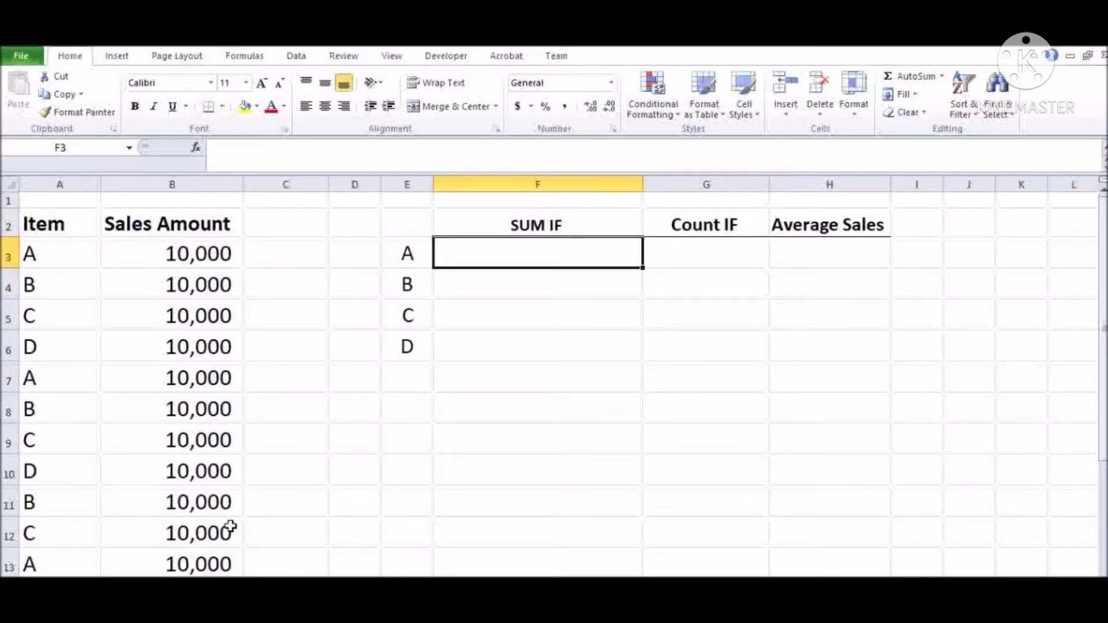
pyautogui.write('=sumi')
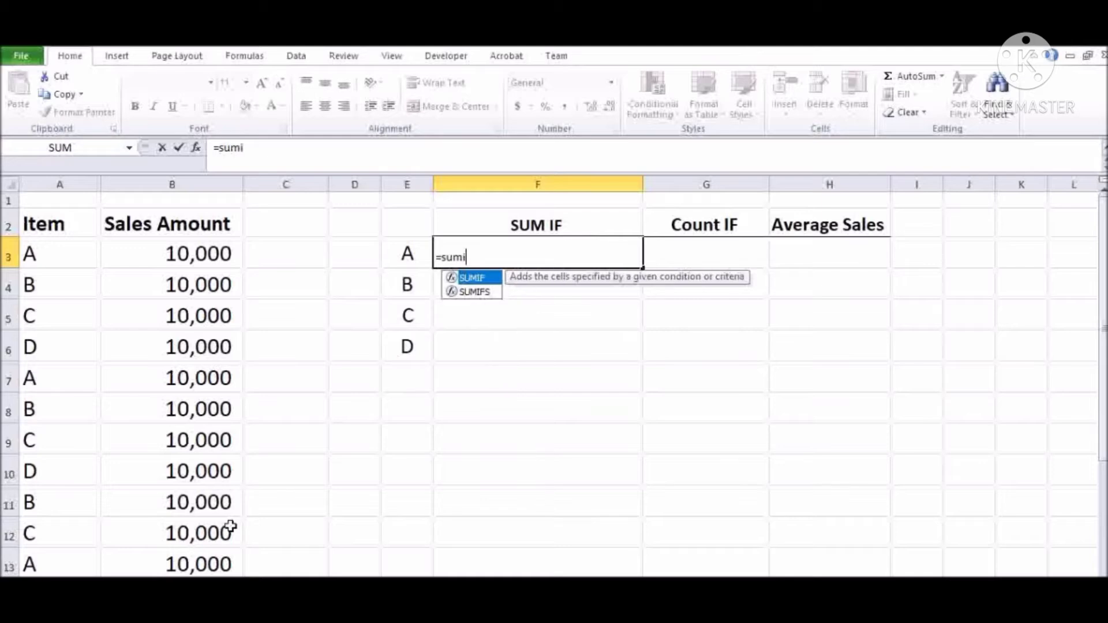
pyautogui.press('BackSpace')
pyautogui.write('if(')
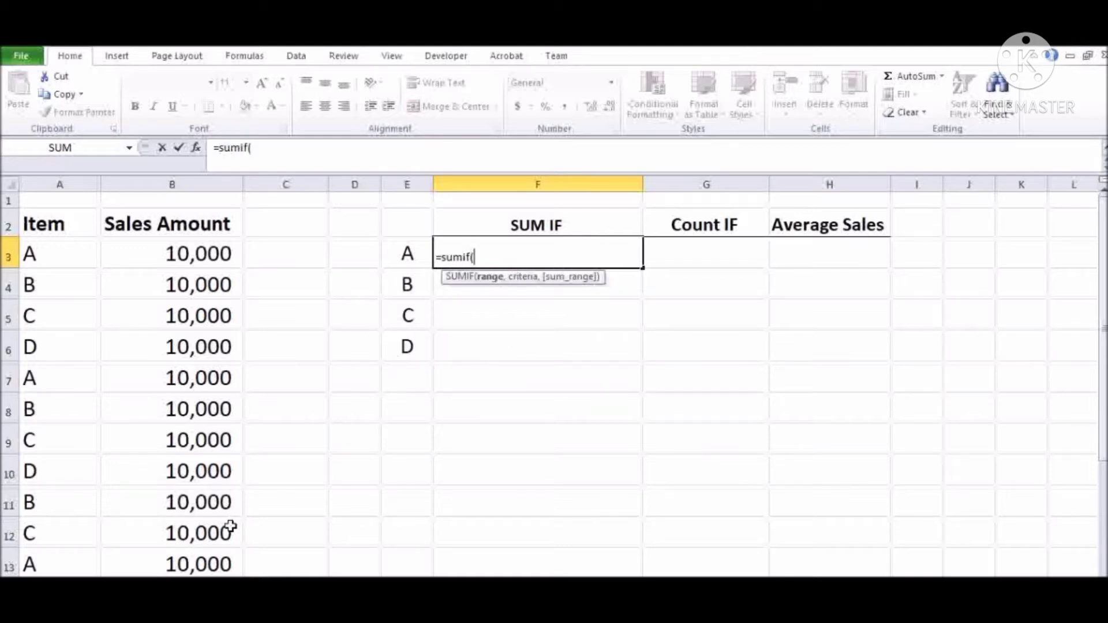
# Step: Set the SUMIF formula's criteria range to the Item column cells A3:A15
pyautogui.press('Left')
pyautogui.press('Left')
pyautogui.press('Left')
pyautogui.press('Left')
pyautogui.press('Left')
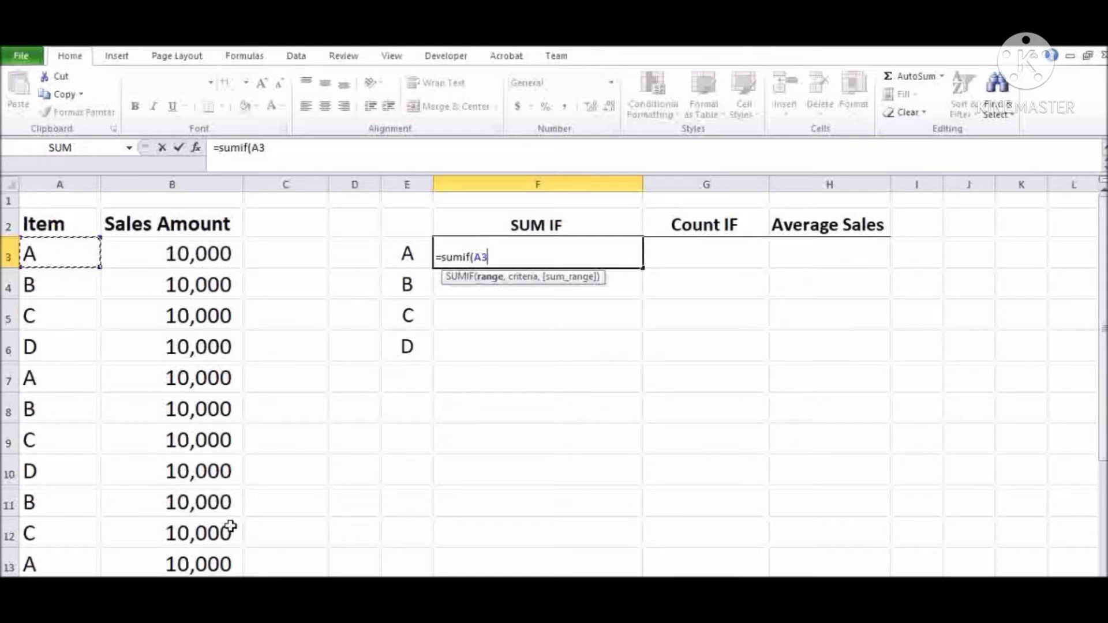
pyautogui.hotkey('shift', 'Down')
pyautogui.hotkey('shift', 'Down')
pyautogui.hotkey('shift', 'Down')
pyautogui.hotkey('shift', 'Down')
pyautogui.hotkey('shift', 'Down')
pyautogui.hotkey('shift', 'Down')
pyautogui.hotkey('shift', 'Down')
pyautogui.hotkey('shift', 'Down')
pyautogui.hotkey('shift', 'Down')
pyautogui.hotkey('shift', 'Down')
pyautogui.hotkey('shift', 'Down')
pyautogui.hotkey('shift', 'Down')
pyautogui.hotkey('shift', 'Down')
pyautogui.hotkey('shift', 'Down')
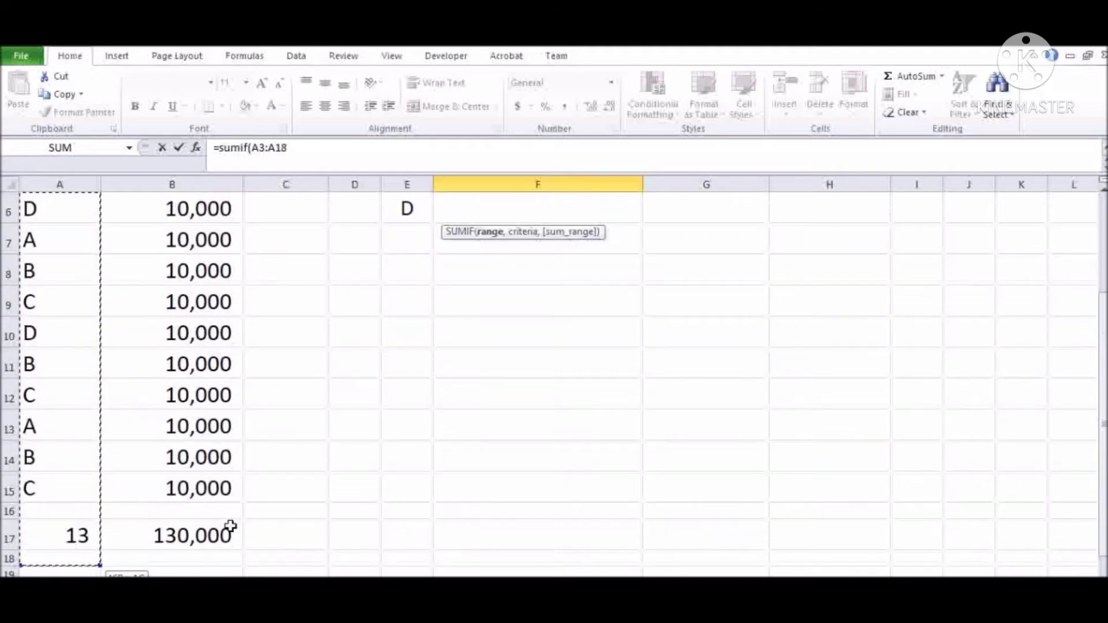
pyautogui.hotkey('shift', 'Up')
pyautogui.hotkey('shift', 'Up')
pyautogui.write(',')
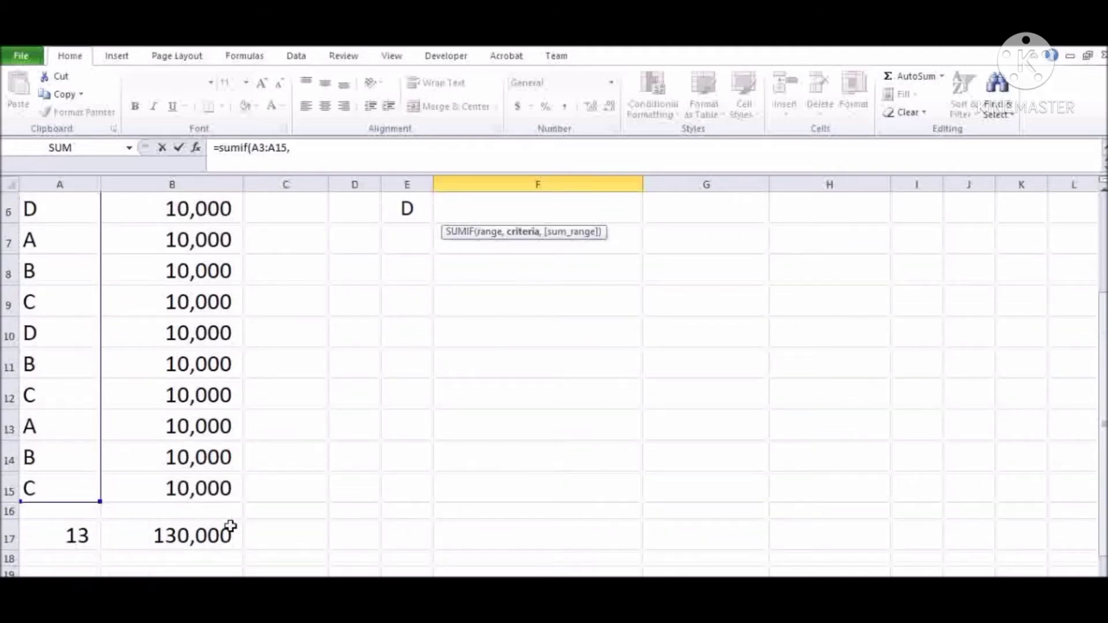
# Step: Use cell E3, containing item A, as the criteria of the SUMIF formula
pyautogui.press('Up')
pyautogui.press('Up')
pyautogui.press('Down')
pyautogui.press('Left')
pyautogui.press('Down')
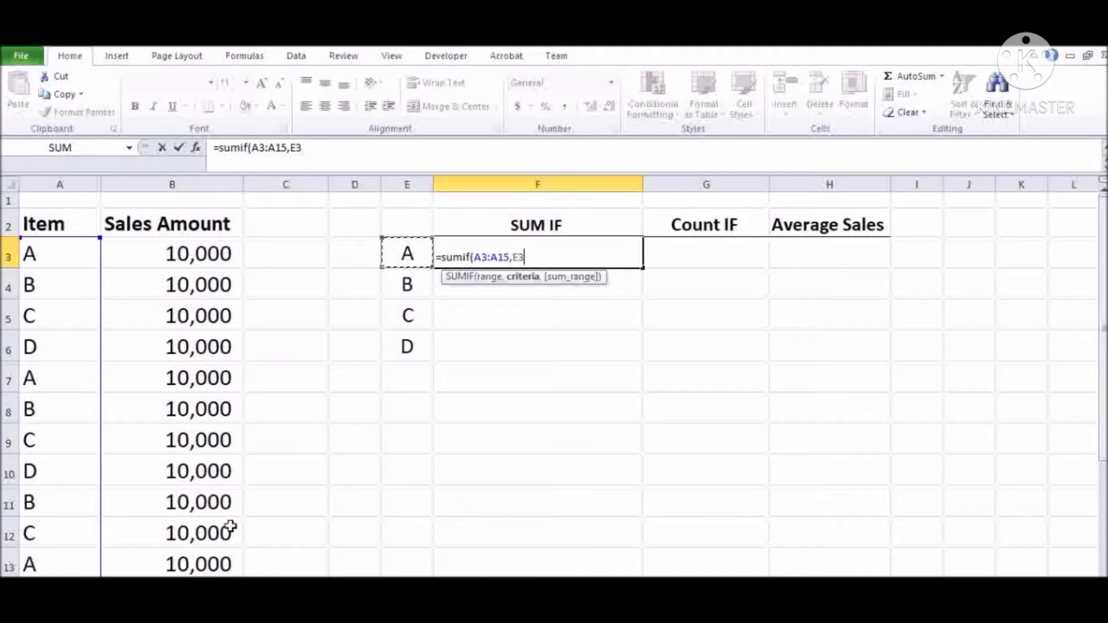
pyautogui.write(',')
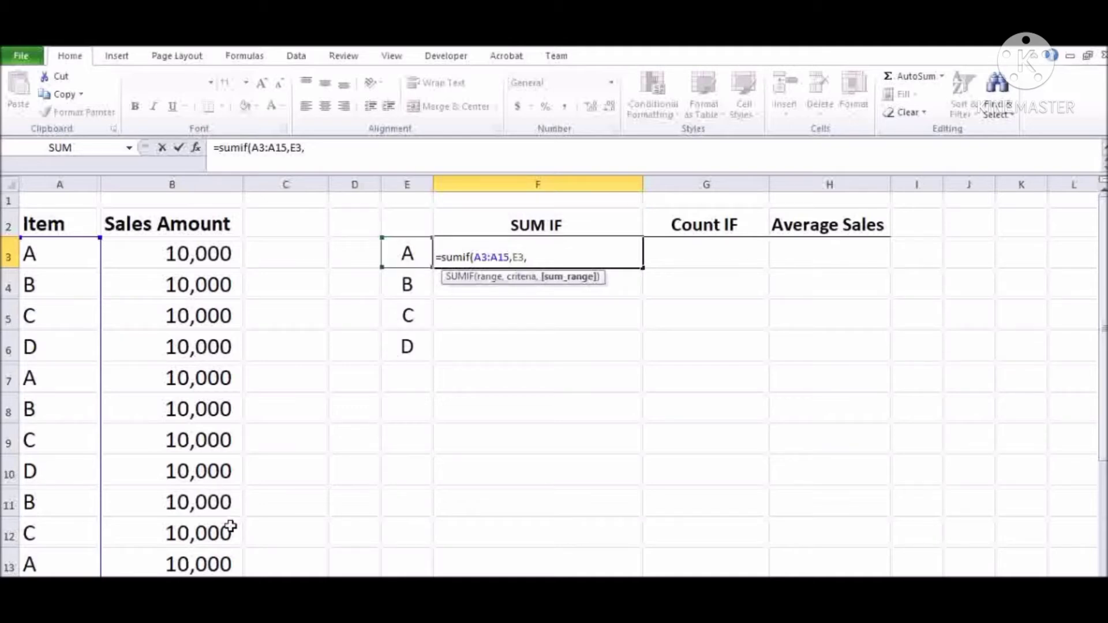
# Step: Set the sum range to the sales amounts B3:B15 and enter the completed SUMIF formula in F3
pyautogui.press('Left')
pyautogui.press('Left')
pyautogui.press('Left')
pyautogui.press('Left')
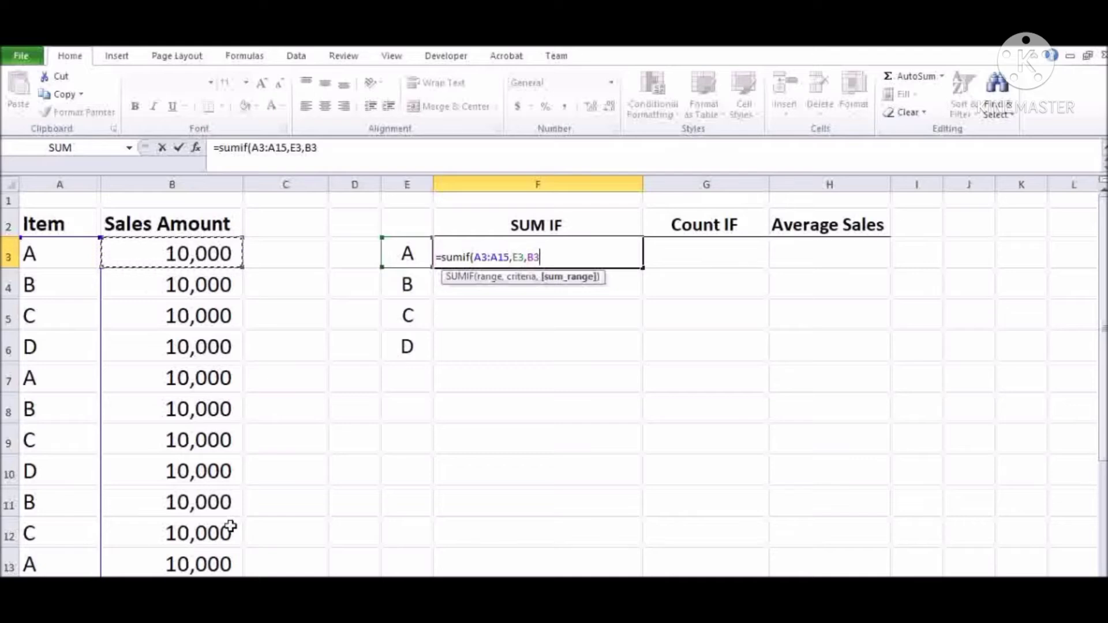
pyautogui.hotkey('shift', 'Down')
pyautogui.hotkey('shift', 'Down')
pyautogui.hotkey('shift', 'Down')
pyautogui.hotkey('shift', 'Down')
pyautogui.hotkey('shift', 'Down')
pyautogui.hotkey('shift', 'Down')
pyautogui.hotkey('shift', 'Down')
pyautogui.hotkey('shift', 'Down')
pyautogui.hotkey('shift', 'Down')
pyautogui.hotkey('shift', 'Down')
pyautogui.hotkey('shift', 'Down')
pyautogui.hotkey('shift', 'Down')
pyautogui.hotkey('shift', 'Down')
pyautogui.hotkey('shift', 'Down')
pyautogui.hotkey('shift', 'Down')
pyautogui.hotkey('shift', 'Down')
pyautogui.hotkey('shift', 'Down')
pyautogui.hotkey('shift', 'Down')
pyautogui.hotkey('shift', 'Down')
pyautogui.hotkey('shift', 'Down')
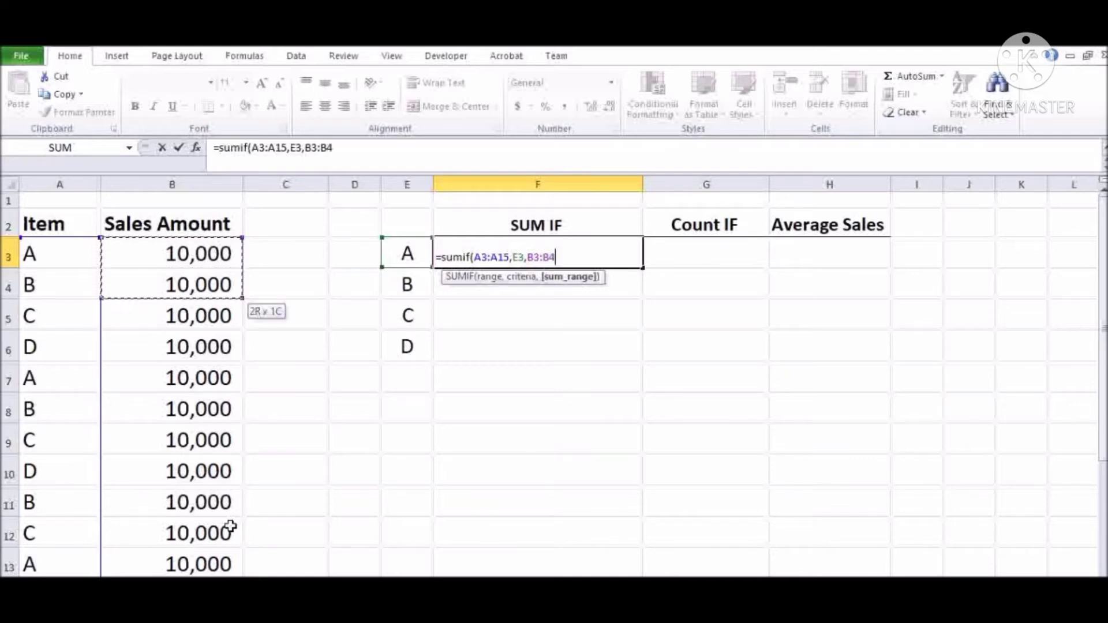
pyautogui.hotkey('shift', 'Up')
pyautogui.hotkey('shift', 'Up')
pyautogui.hotkey('shift', 'Up')
pyautogui.hotkey('shift', 'Up')
pyautogui.hotkey('shift', 'Up')
pyautogui.hotkey('shift', 'Up')
pyautogui.hotkey('shift', 'Up')
pyautogui.hotkey('shift', 'Up')
pyautogui.hotkey('shift', 'Up')
pyautogui.hotkey('shift', 'Up')
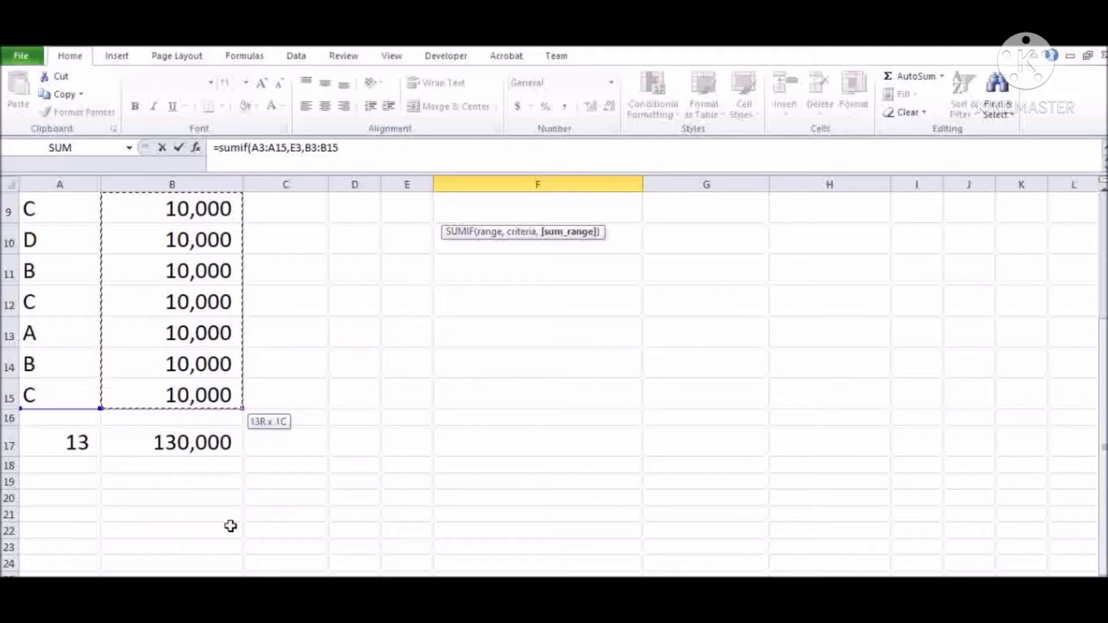
pyautogui.hotkey('ctrl', 'Return')
pyautogui.scroll(1, 231, 524)
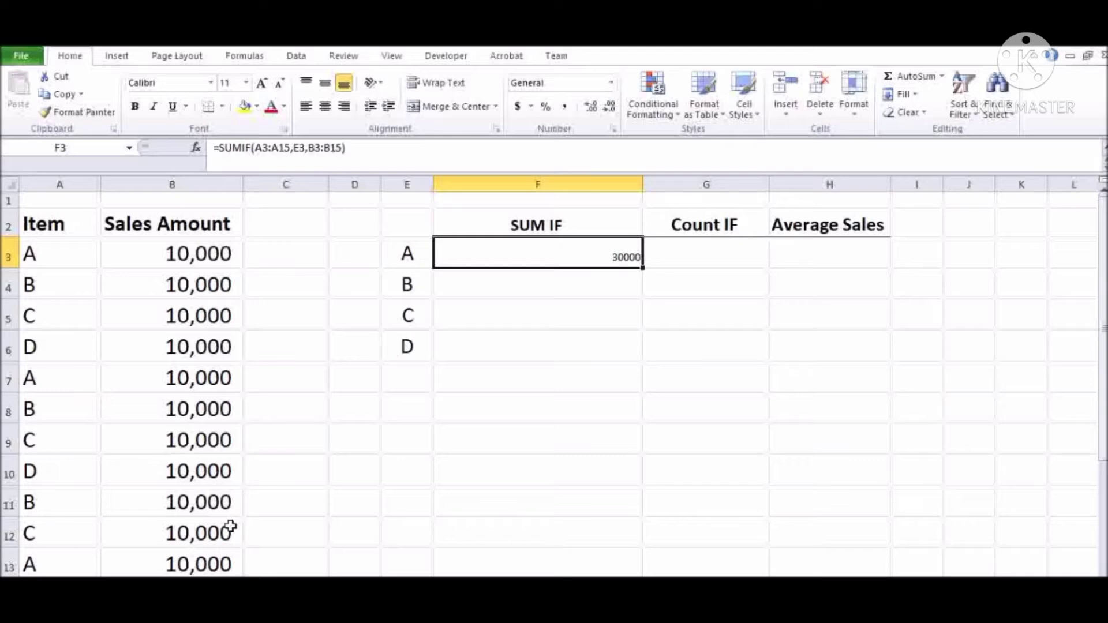
# Step: Review the sales amounts, the item criteria in column E and the finished SUMIF formula in F3
pyautogui.press('Left')
pyautogui.press('Left')
pyautogui.press('Left')
pyautogui.press('Left')
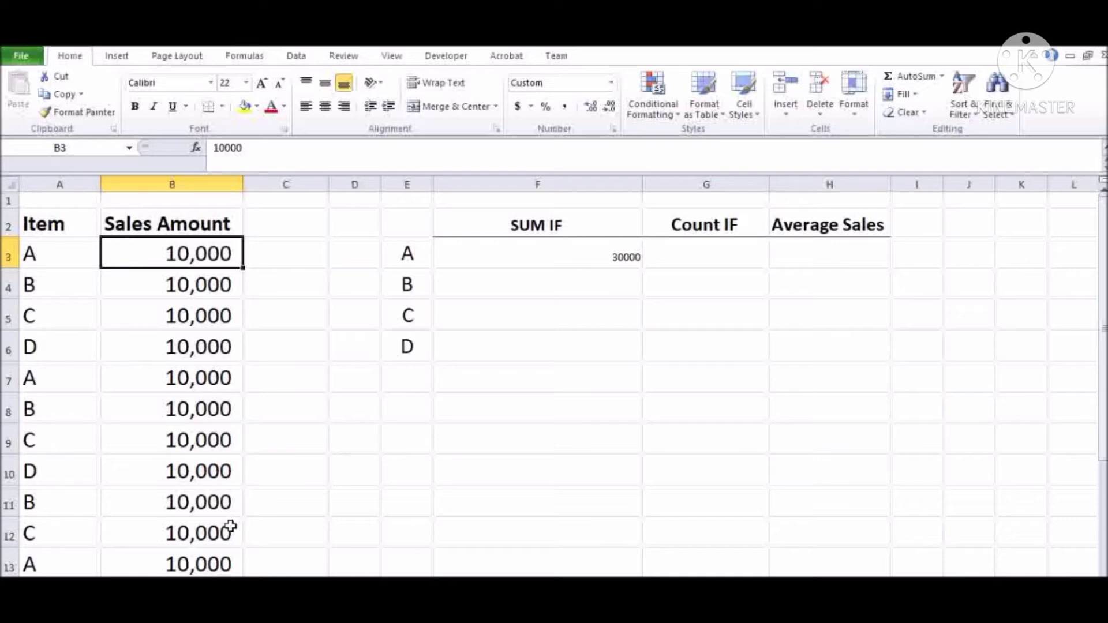
pyautogui.press('Right')
pyautogui.press('Right')
pyautogui.press('Right')
pyautogui.press('Right')
pyautogui.press('Right')
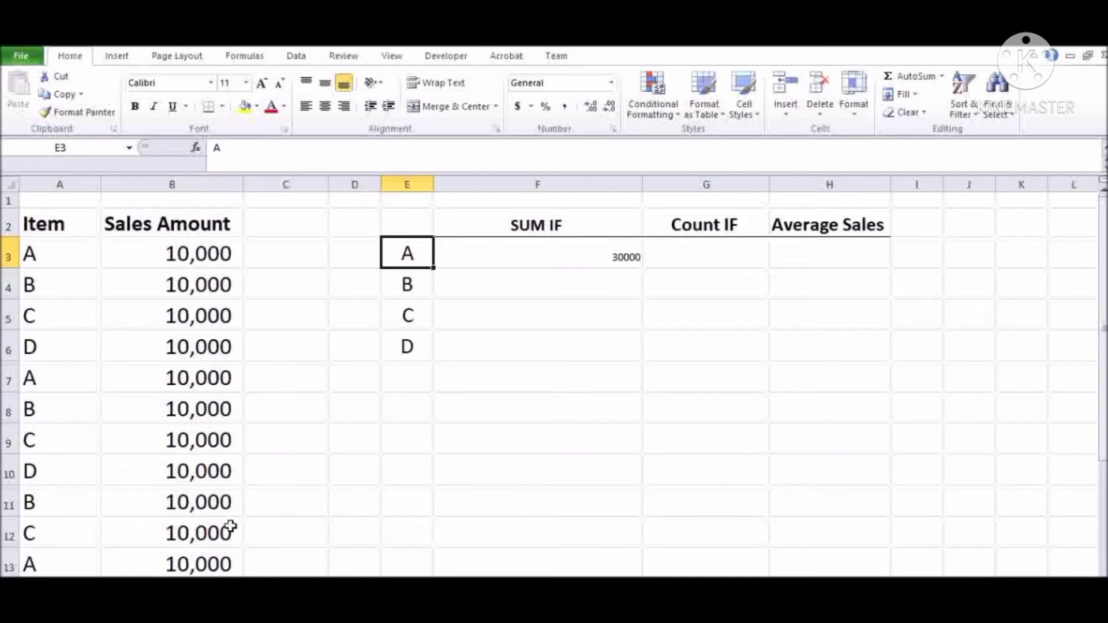
pyautogui.press('Down')
pyautogui.press('Down')
pyautogui.press('Left')
pyautogui.press('Up')
pyautogui.press('Up')
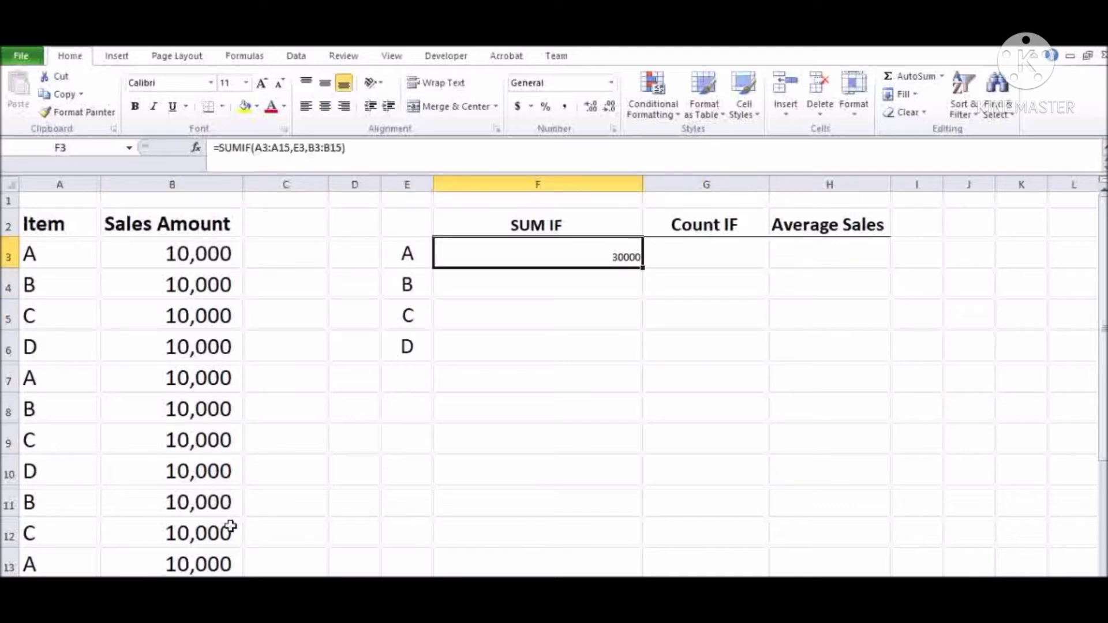
pyautogui.press('F2')
pyautogui.press('Return')
pyautogui.press('Down')
pyautogui.press('Down')
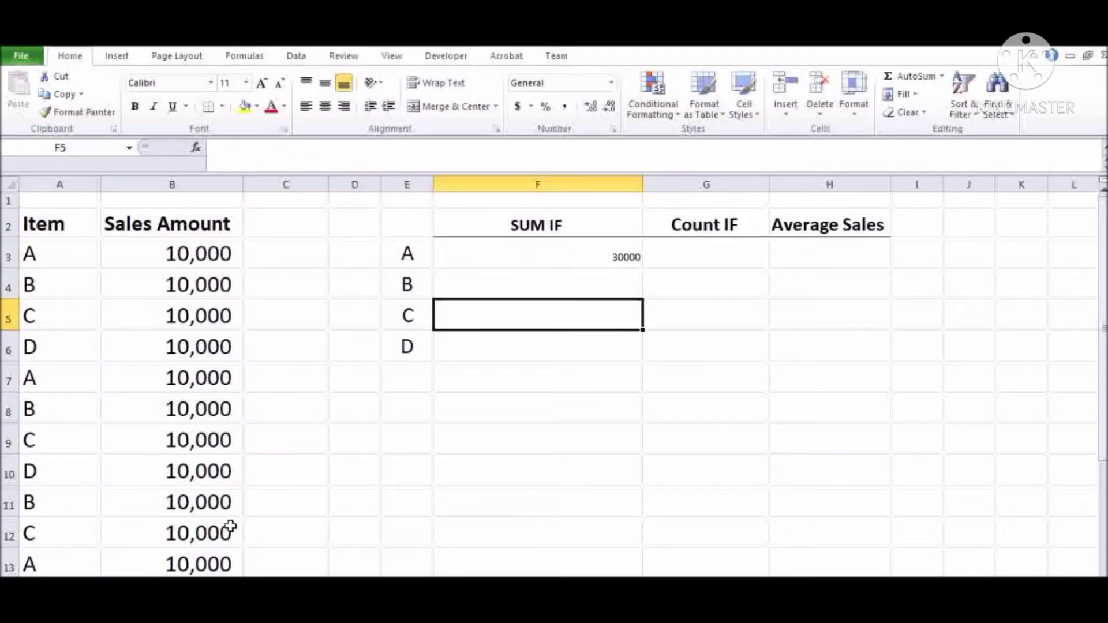
pyautogui.press('Up')
pyautogui.press('Up')
pyautogui.press('Up')
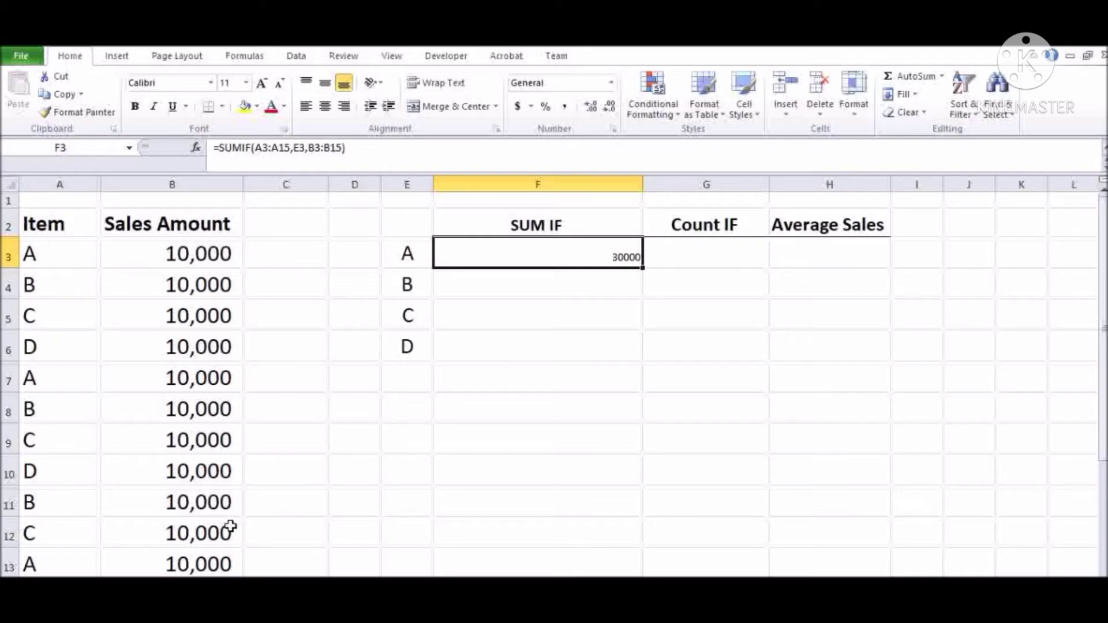
# Step: Make the criteria range of the SUMIF formula in F3 absolute as $A$3:$A$15
pyautogui.press('F2')
pyautogui.press('Left')
pyautogui.press('Left')
pyautogui.press('Left')
pyautogui.press('Left')
pyautogui.press('Left')
pyautogui.press('Left')
pyautogui.press('Left')
pyautogui.press('Left')
pyautogui.press('Left')
pyautogui.press('Left')
pyautogui.press('Left')
pyautogui.press('Left')
pyautogui.press('Left')
pyautogui.press('Left')
pyautogui.press('Left')
pyautogui.press('Left')
pyautogui.press('Left')
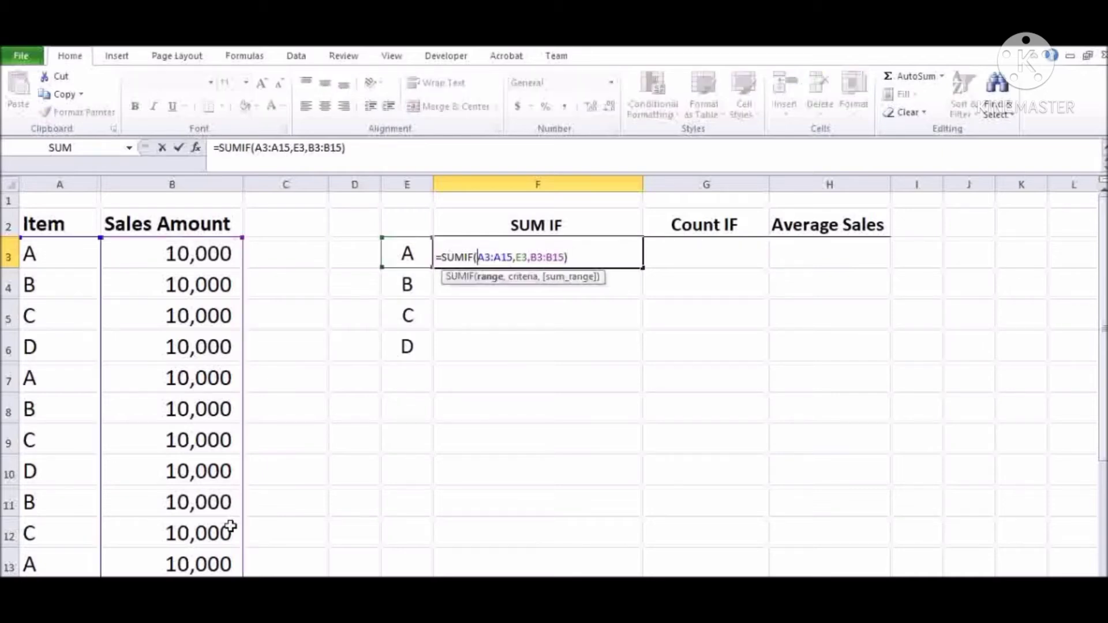
pyautogui.write('$')
pyautogui.press('Right')
pyautogui.write('$')
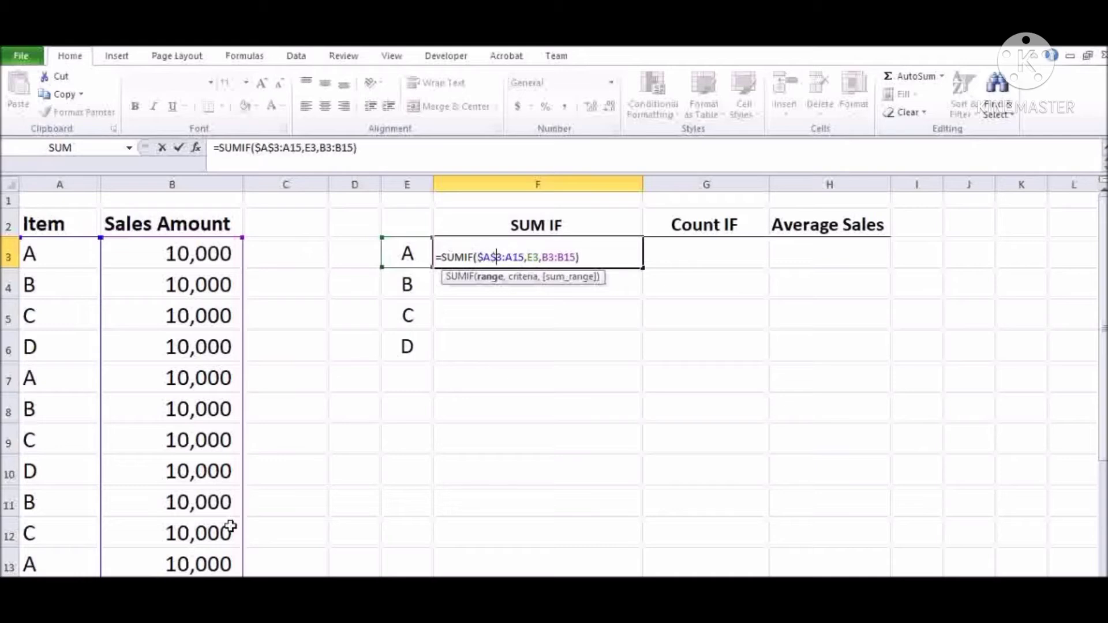
pyautogui.press('Right')
pyautogui.press('Right')
pyautogui.write('$')
pyautogui.press('Right')
pyautogui.write('$')
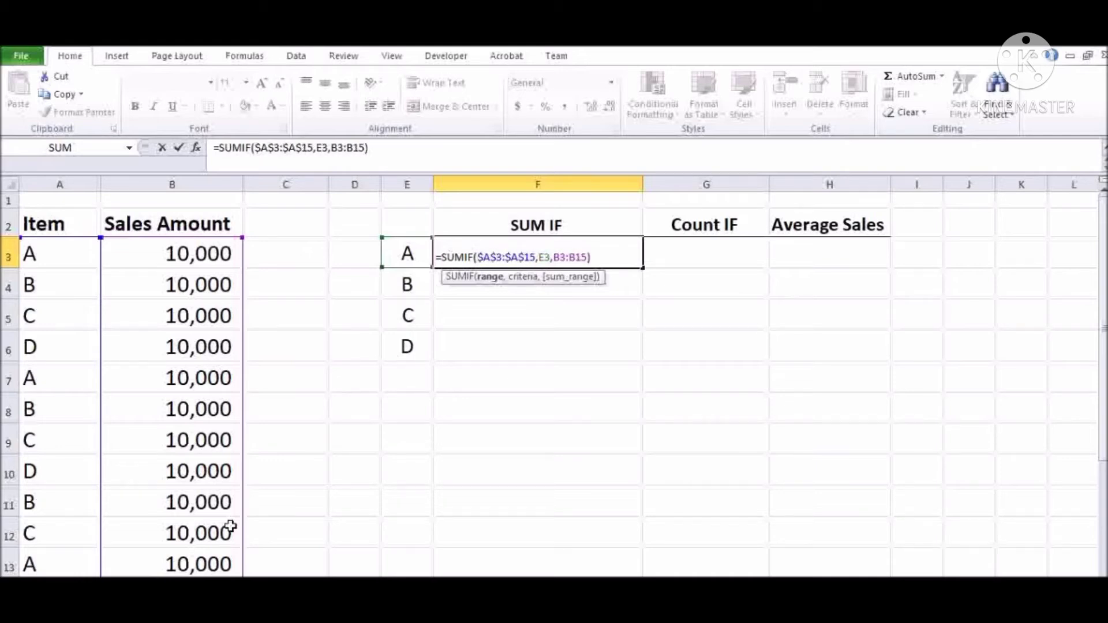
# Step: Make the SUMIF sum range absolute as $B$3:$B$15, keeping criteria E3 relative, and enter the formula in F3
pyautogui.press('Right')
pyautogui.press('Right')
pyautogui.press('Right')
pyautogui.press('Right')
pyautogui.press('Right')
pyautogui.press('Right')
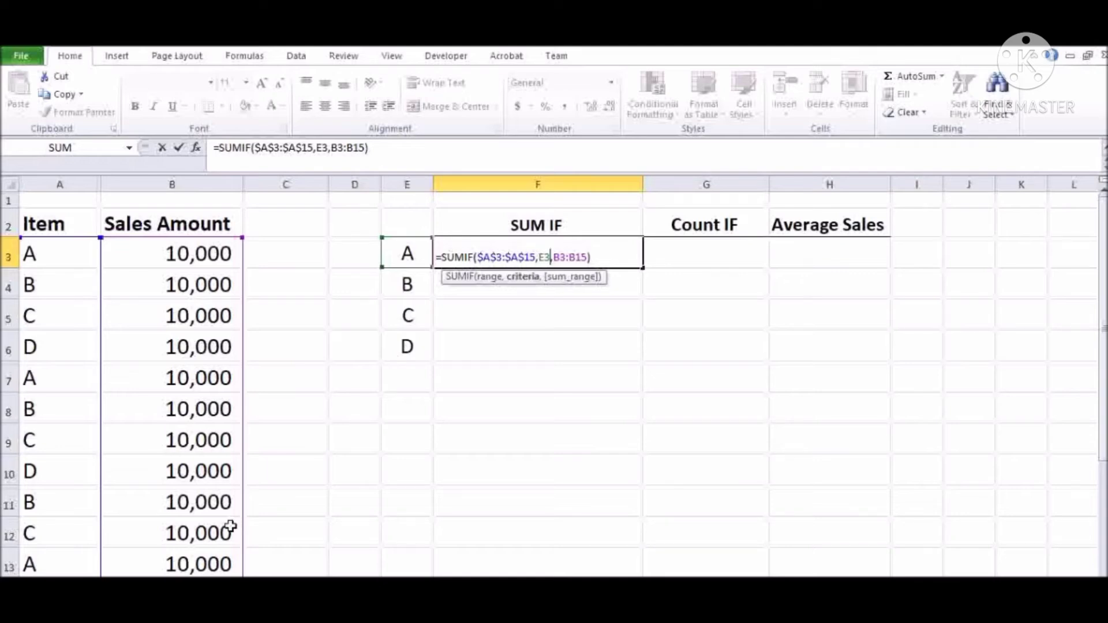
pyautogui.write('$')
pyautogui.press('Right')
pyautogui.write('$')
pyautogui.press('Right')
pyautogui.press('Right')
pyautogui.press('Right')
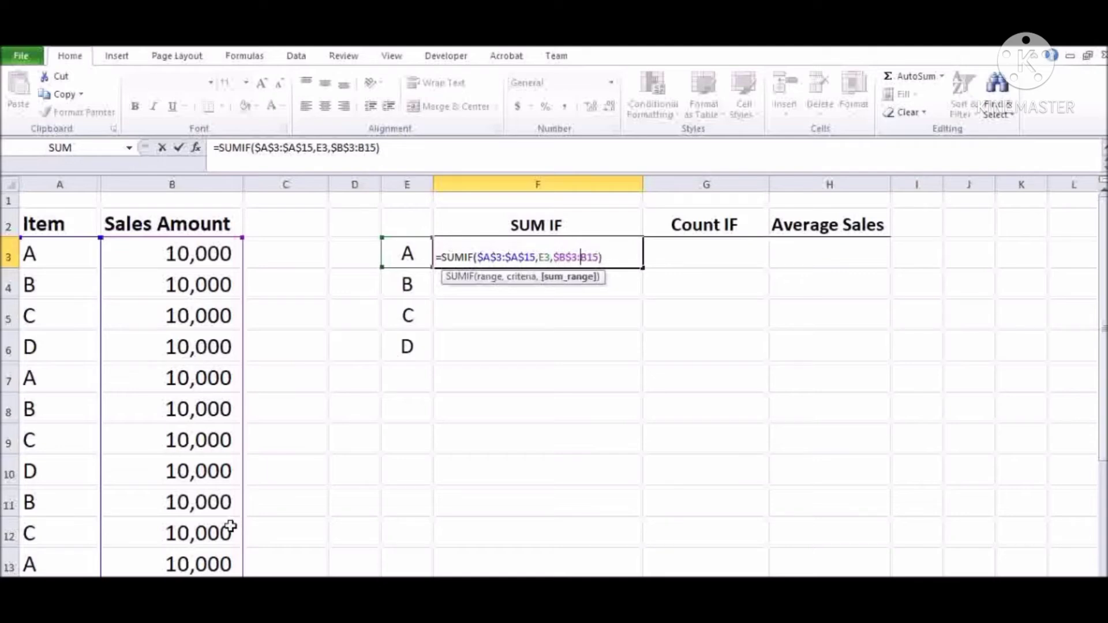
pyautogui.write('$')
pyautogui.press('Right')
pyautogui.write('$')
pyautogui.press('Return')
# Step: Fill the SUMIF formula from F3 down through F6 for items B, C and D
pyautogui.press('Left')
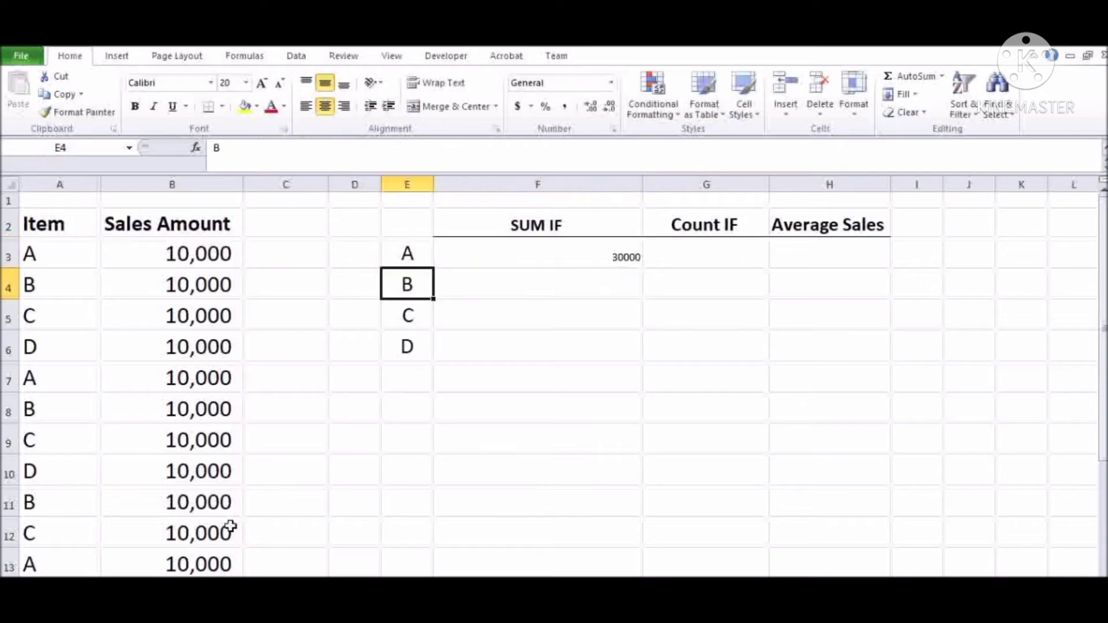
pyautogui.press('Left')
pyautogui.press('Up')
pyautogui.press('Right')
pyautogui.press('Down')
pyautogui.press('Down')
pyautogui.press('Down')
pyautogui.press('Right')
pyautogui.hotkey('shift', 'Up')
pyautogui.hotkey('shift', 'Up')
pyautogui.hotkey('shift', 'Up')
pyautogui.hotkey('ctrl', 'd')
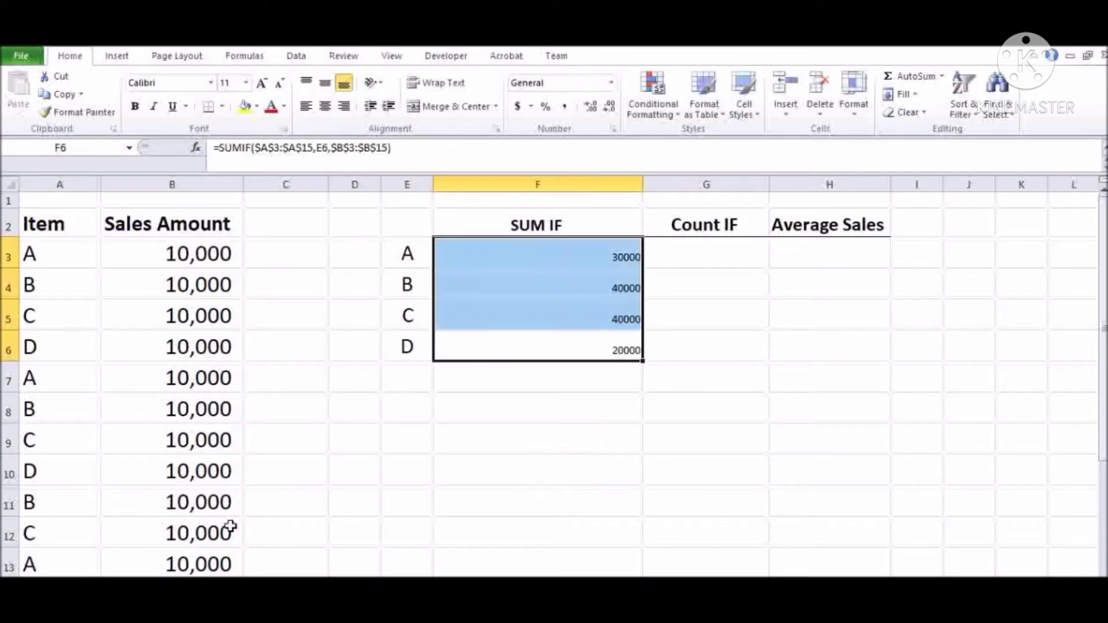
# Step: Total the SUMIF results F3:F6 with a SUM formula in cell F8
pyautogui.press('Down')
pyautogui.press('Down')
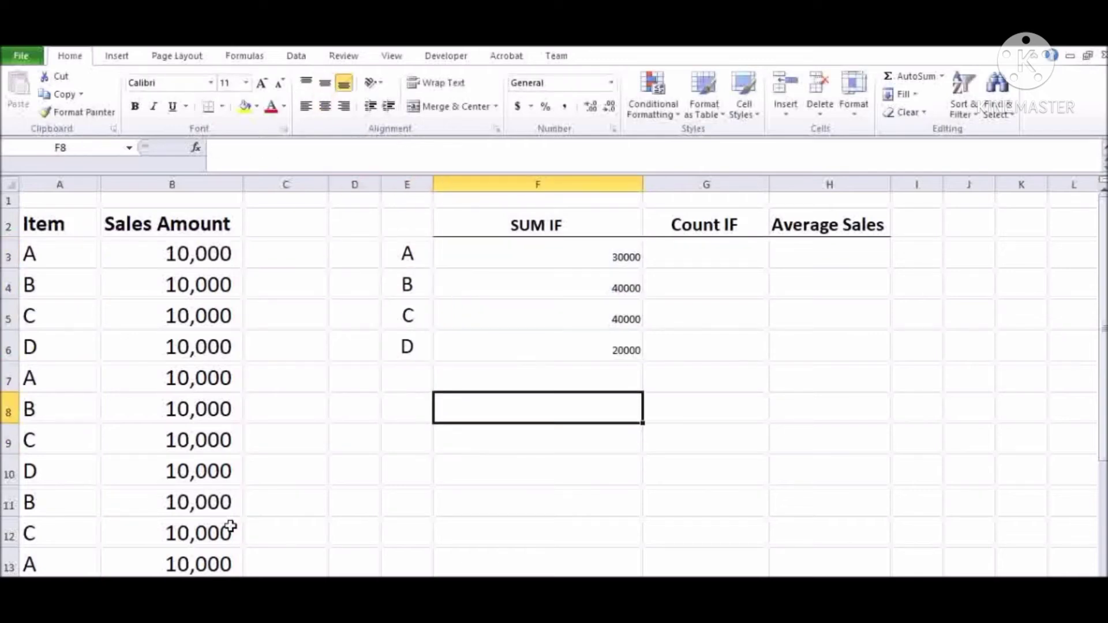
pyautogui.write('=sum(')
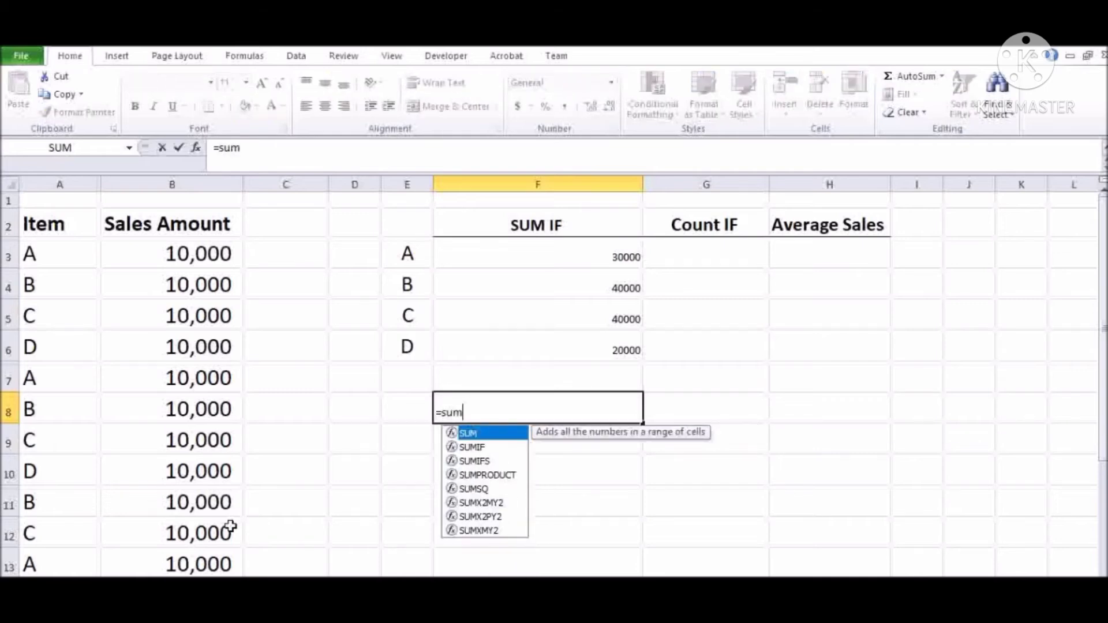
pyautogui.press('Up')
pyautogui.press('Up')
pyautogui.hotkey('shift', 'Up')
pyautogui.hotkey('shift', 'Up')
pyautogui.hotkey('shift', 'Up')
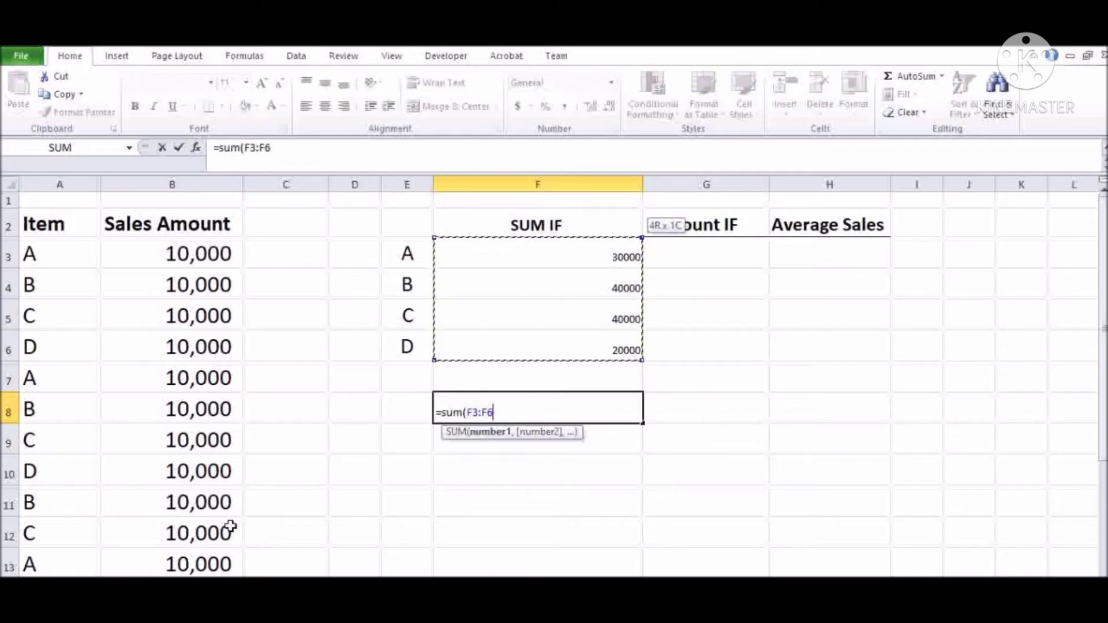
pyautogui.press('Return')
# Step: Review the empty Count IF cell G3, the SUMIF formula in F3 and the first entries of the Item column
pyautogui.press('Up')
pyautogui.press('Right')
pyautogui.press('Up')
pyautogui.press('Up')
pyautogui.press('Up')
pyautogui.press('Up')
pyautogui.press('Up')
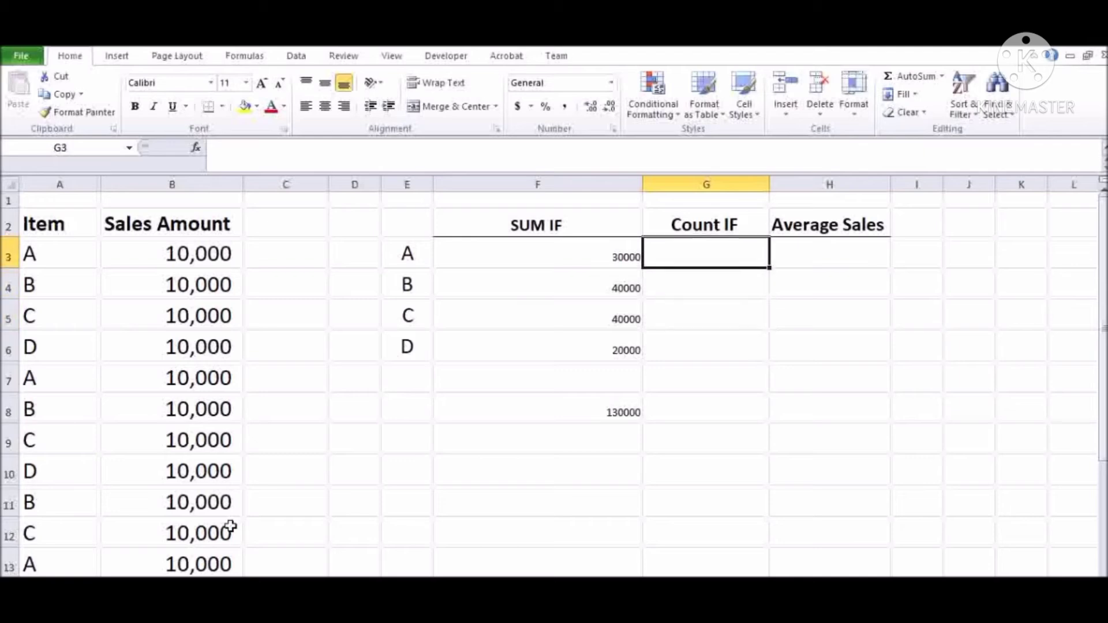
pyautogui.press('Left')
pyautogui.press('Left')
pyautogui.press('Left')
pyautogui.press('Left')
pyautogui.press('Left')
pyautogui.press('Left')
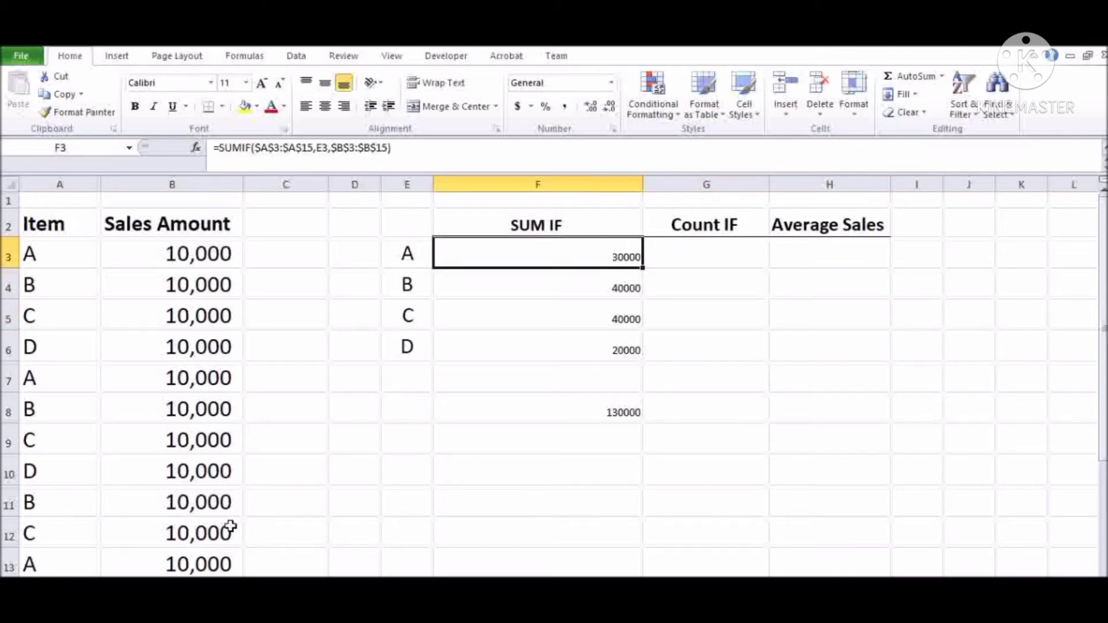
pyautogui.press('Down')
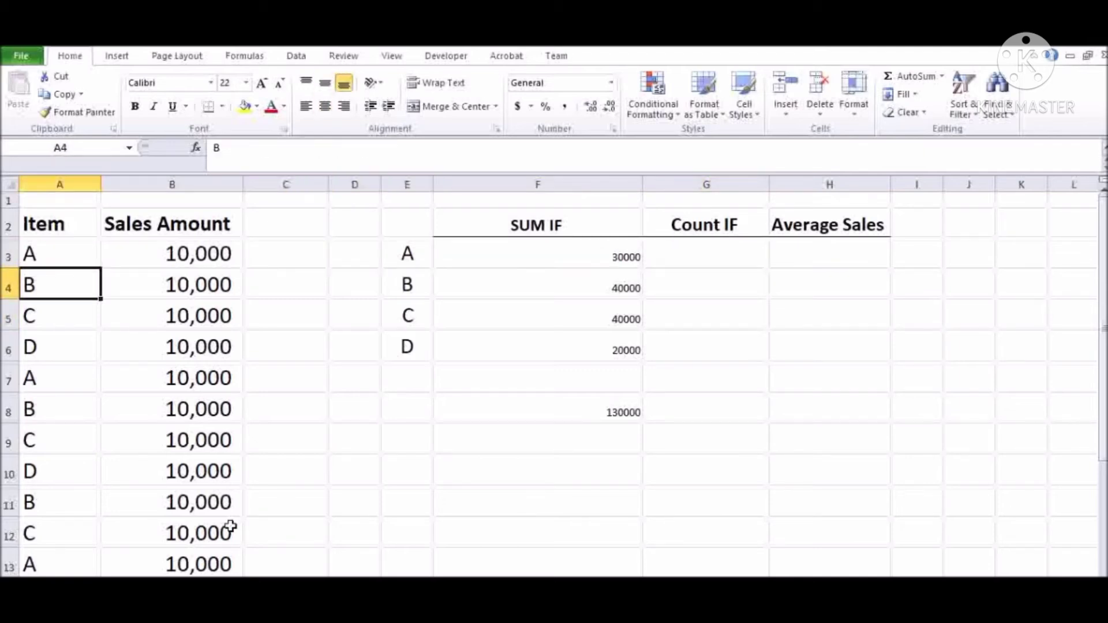
pyautogui.press('Down')
pyautogui.press('Up')
pyautogui.press('Up')
pyautogui.press('Up')
pyautogui.press('Down')
# Step: Start a COUNTIF formula in G3 with the Item column cells A3:A15 as its range
pyautogui.press('Right')
pyautogui.press('Right')
pyautogui.press('Right')
pyautogui.press('Right')
pyautogui.press('Right')
pyautogui.press('Right')
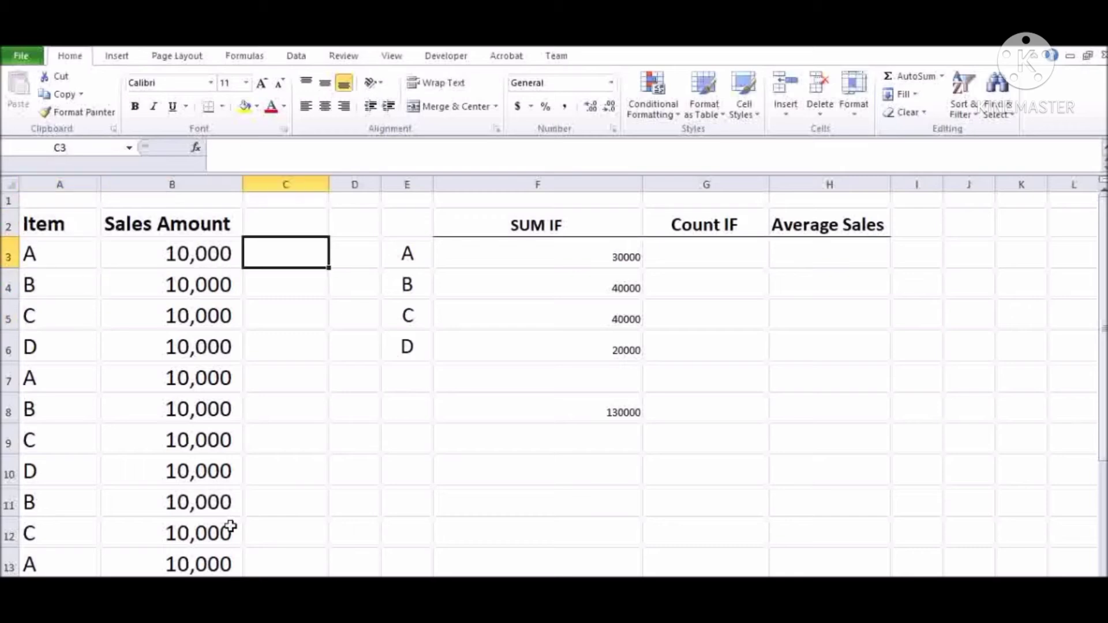
pyautogui.write('=')
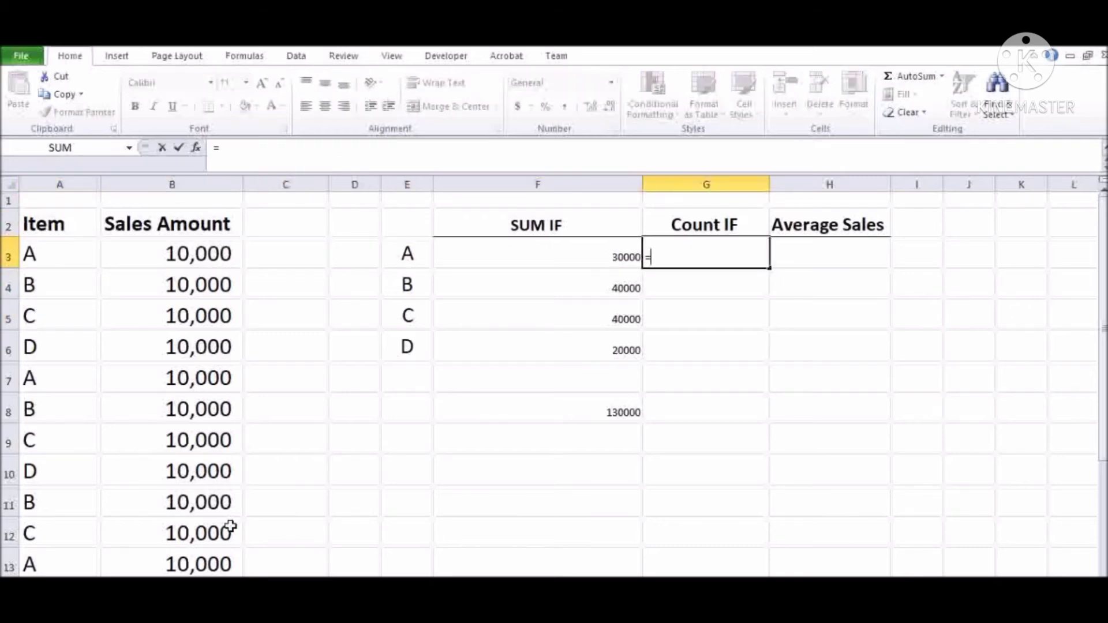
pyautogui.write('countif(')
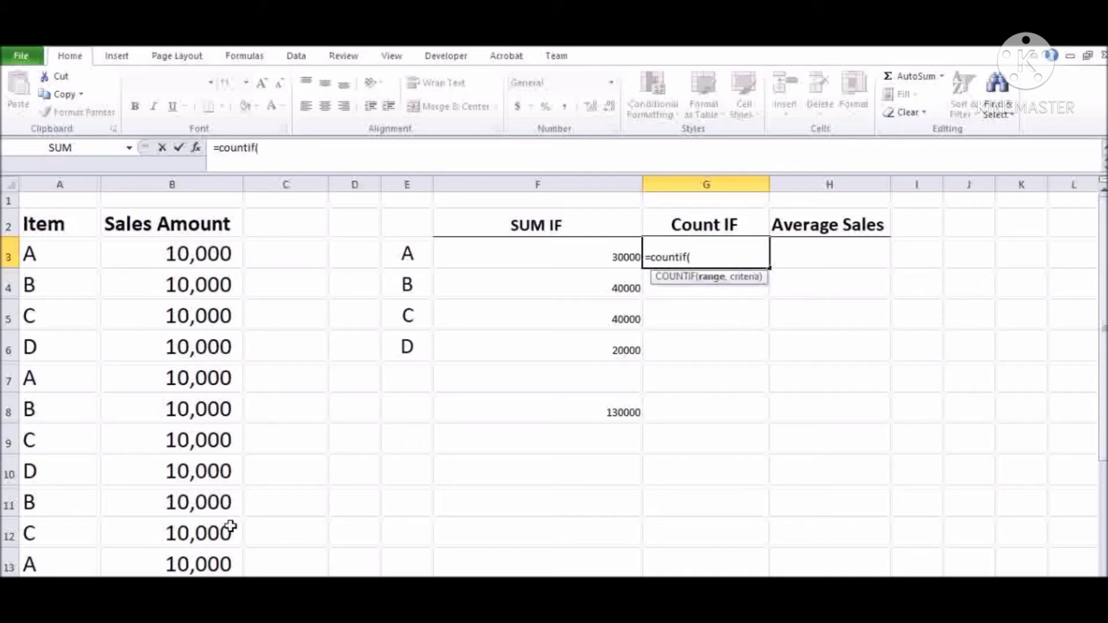
pyautogui.press('Left')
pyautogui.press('Left')
pyautogui.press('Left')
pyautogui.press('Left')
pyautogui.press('Left')
pyautogui.press('Left')
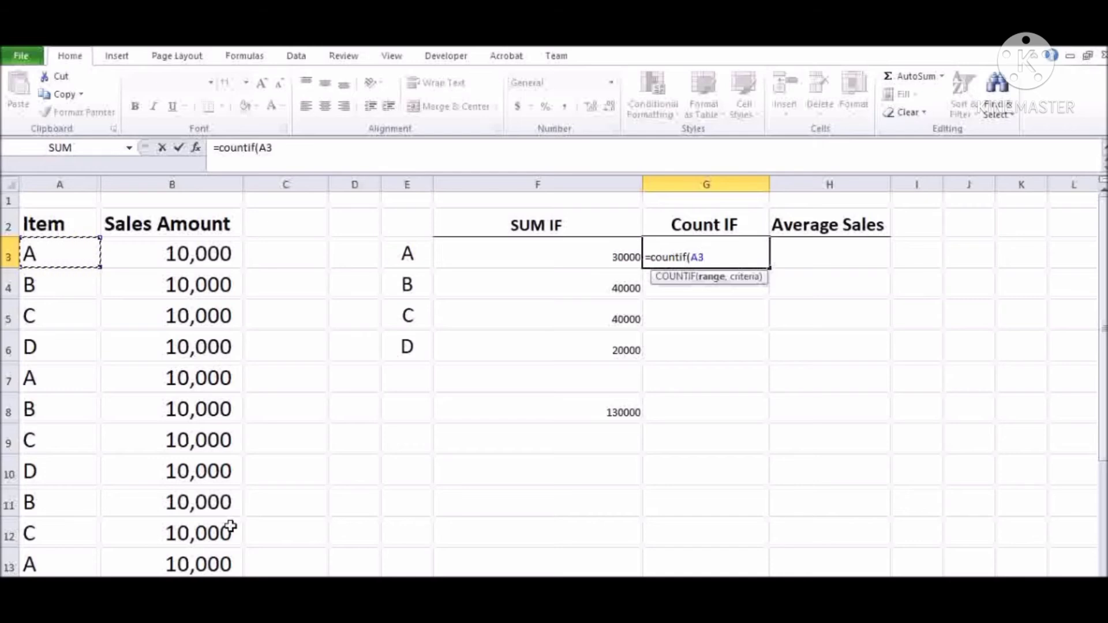
pyautogui.hotkey('ctrl', 'shift', 'Down')
pyautogui.write(',')
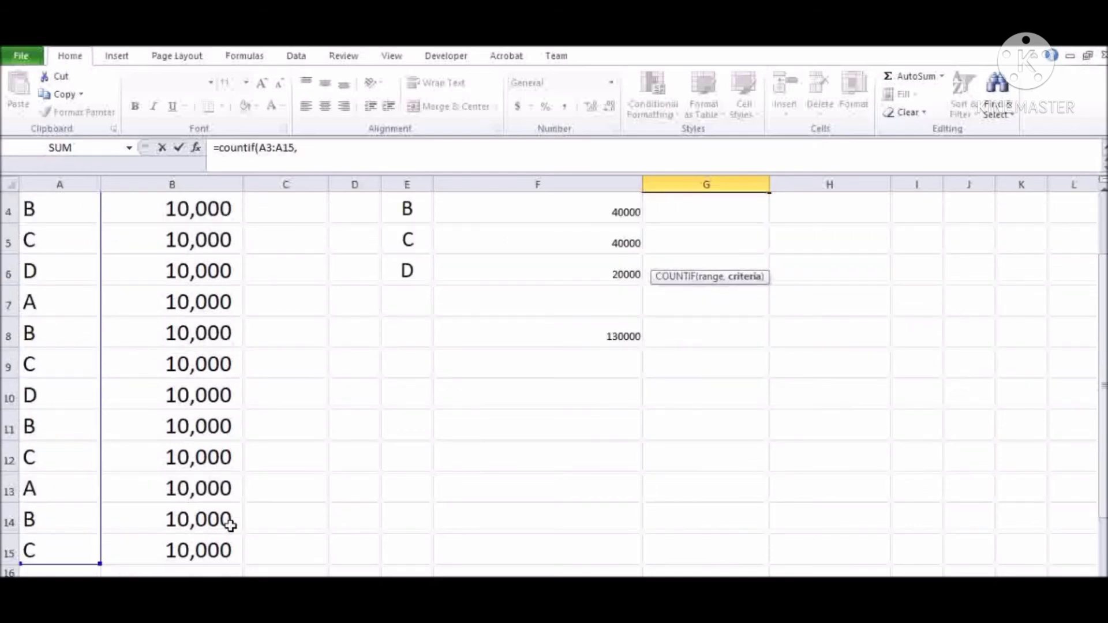
# Step: Use cell E3, containing item A, as the COUNTIF criteria and enter the completed formula in G3
pyautogui.press('Up')
pyautogui.press('Up')
pyautogui.press('Down')
pyautogui.press('Down')
pyautogui.press('Left')
pyautogui.press('Left')
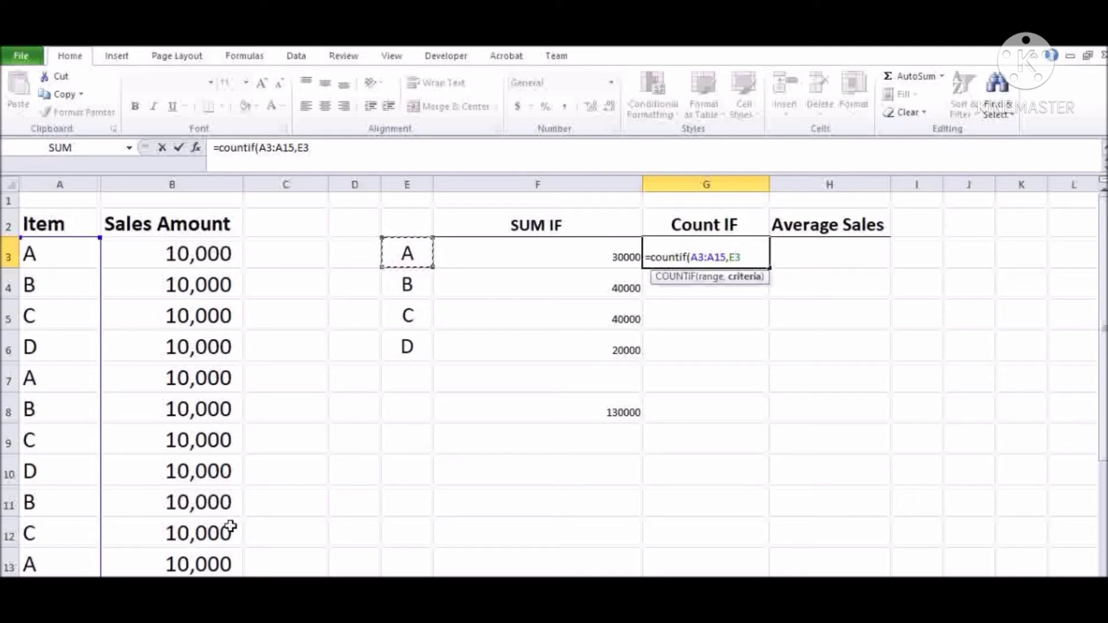
pyautogui.write(')')
pyautogui.press('Return')
pyautogui.press('Up')
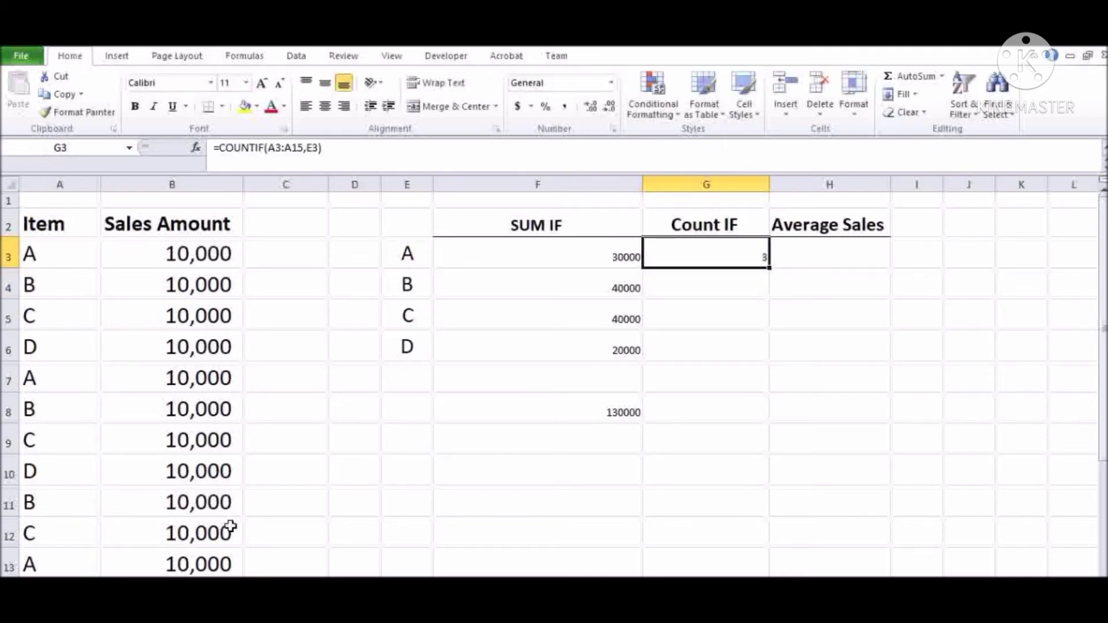
# Step: Make the range of the COUNTIF formula in G3 absolute as $A$3:$A$15 and enter the formula
pyautogui.press('F2')
pyautogui.press('Left')
pyautogui.press('Left')
pyautogui.press('Left')
pyautogui.press('Left')
pyautogui.press('Left')
pyautogui.press('Left')
pyautogui.press('Left')
pyautogui.press('Left')
pyautogui.press('Left')
pyautogui.press('Left')
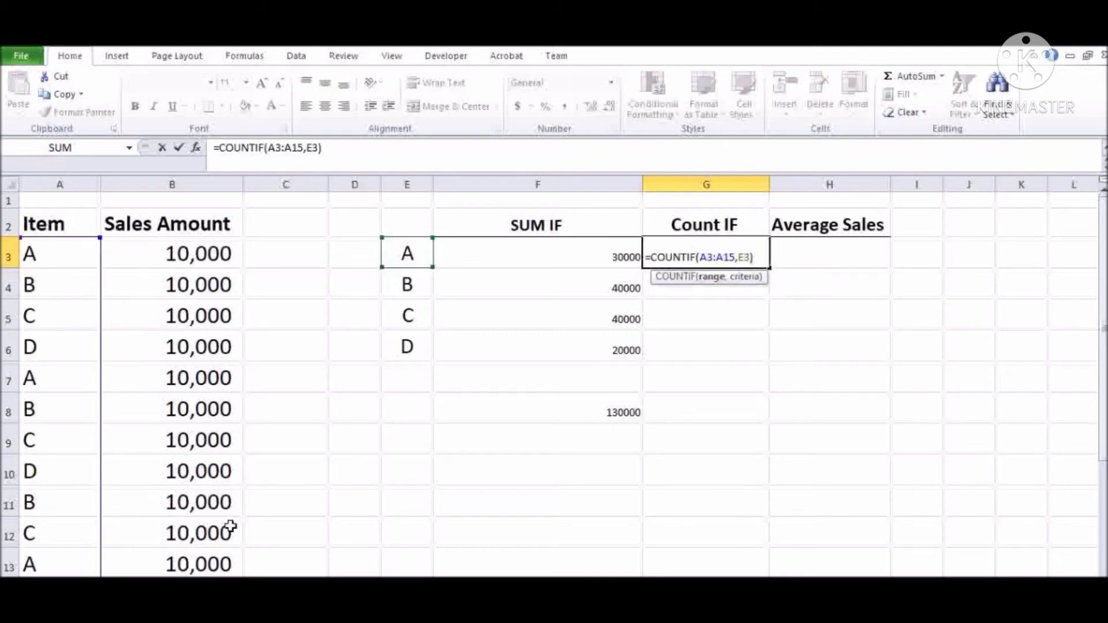
pyautogui.write('$')
pyautogui.press('Right')
pyautogui.write('$')
pyautogui.press('Right')
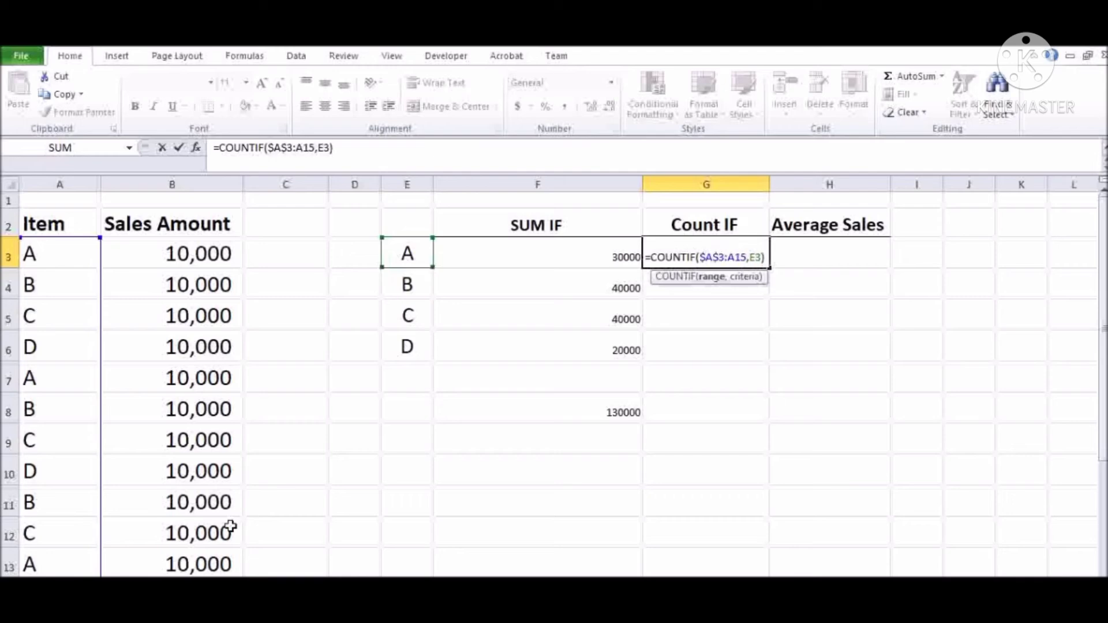
pyautogui.write('$')
pyautogui.press('Right')
pyautogui.write('$')
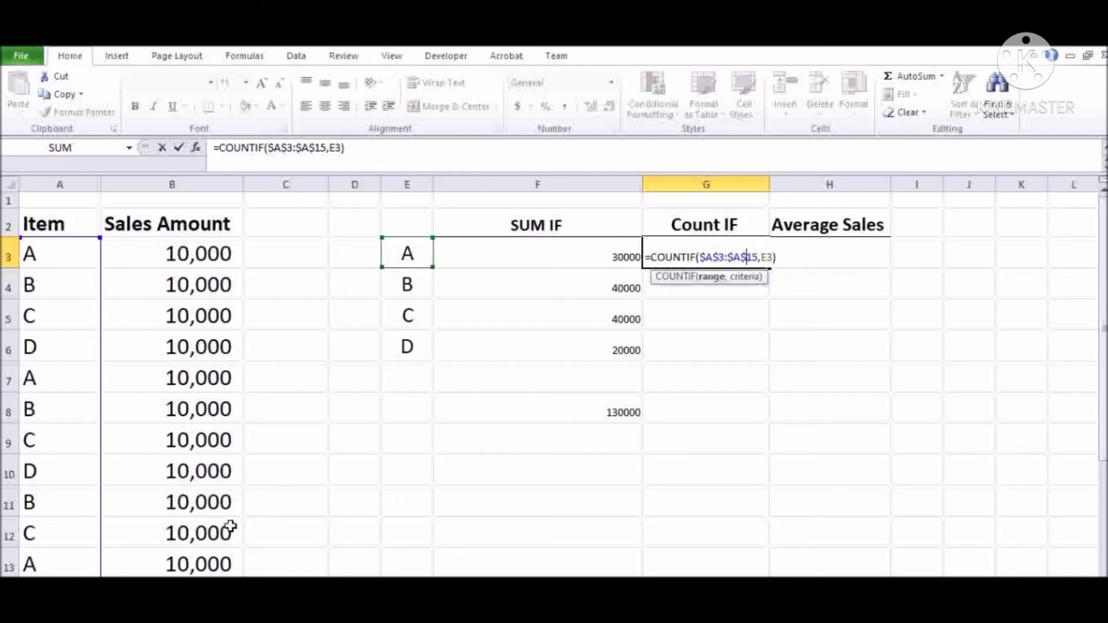
pyautogui.press('Return')
# Step: Fill the COUNTIF formula from G3 down through G6 for items B, C and D
pyautogui.press('Left')
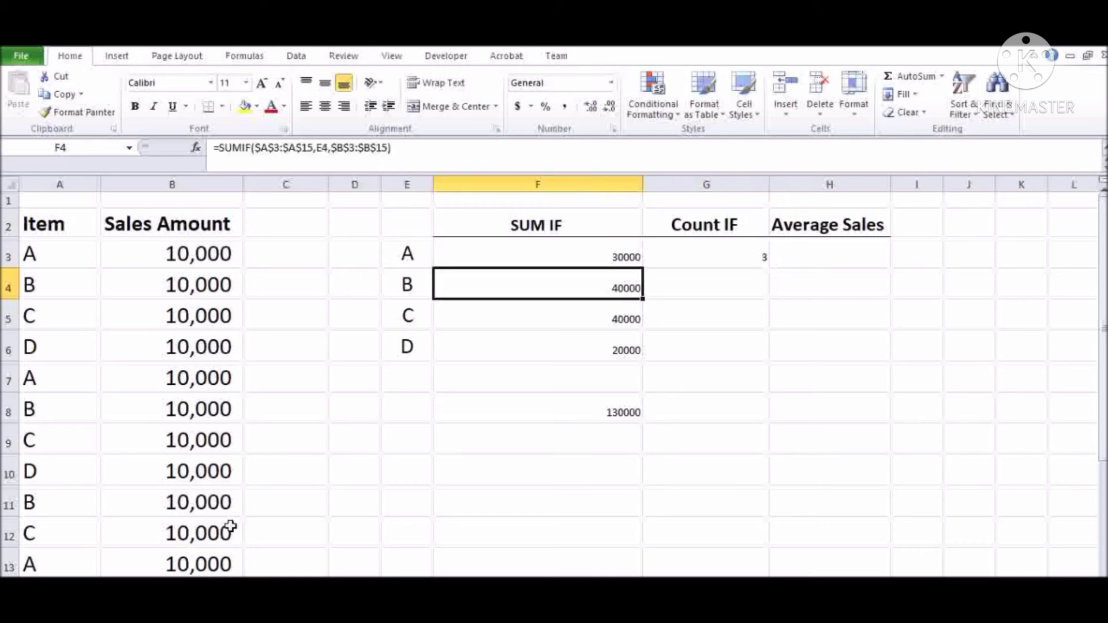
pyautogui.press('Up')
pyautogui.press('Down')
pyautogui.press('Down')
pyautogui.press('Down')
pyautogui.press('Right')
pyautogui.hotkey('shift', 'Up')
pyautogui.hotkey('shift', 'Up')
pyautogui.hotkey('shift', 'Up')
pyautogui.hotkey('ctrl', 'd')
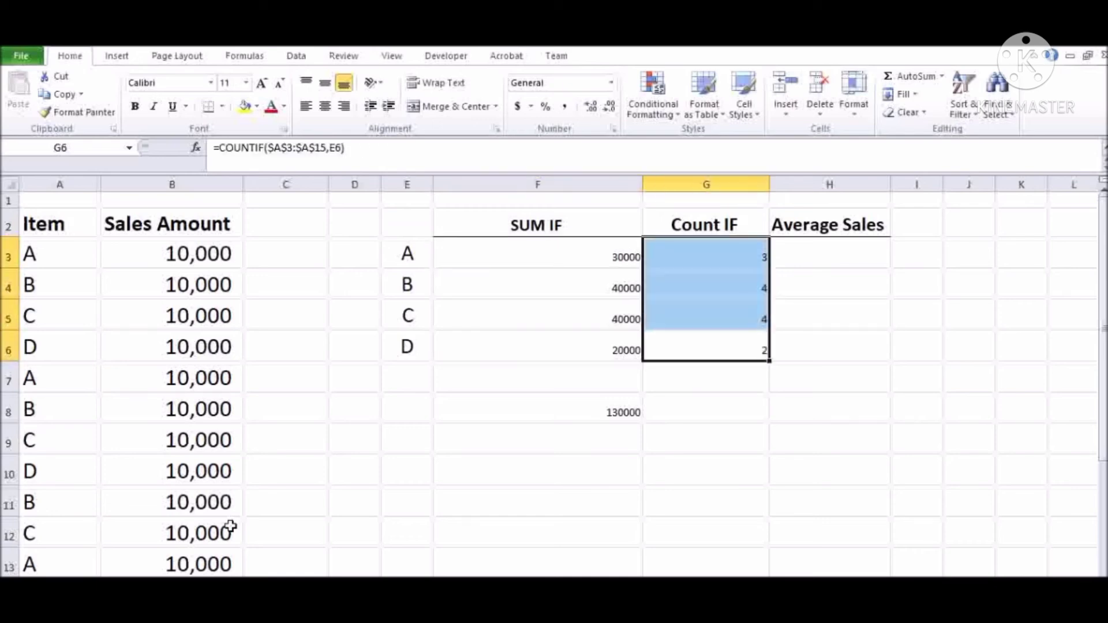
# Step: Check the overall item count in A17 below the Item column against the COUNTIF results
pyautogui.press('Down')
pyautogui.press('Down')
pyautogui.press('Left')
pyautogui.press('Left')
pyautogui.press('Left')
pyautogui.press('Left')
pyautogui.press('Left')
pyautogui.press('Left')
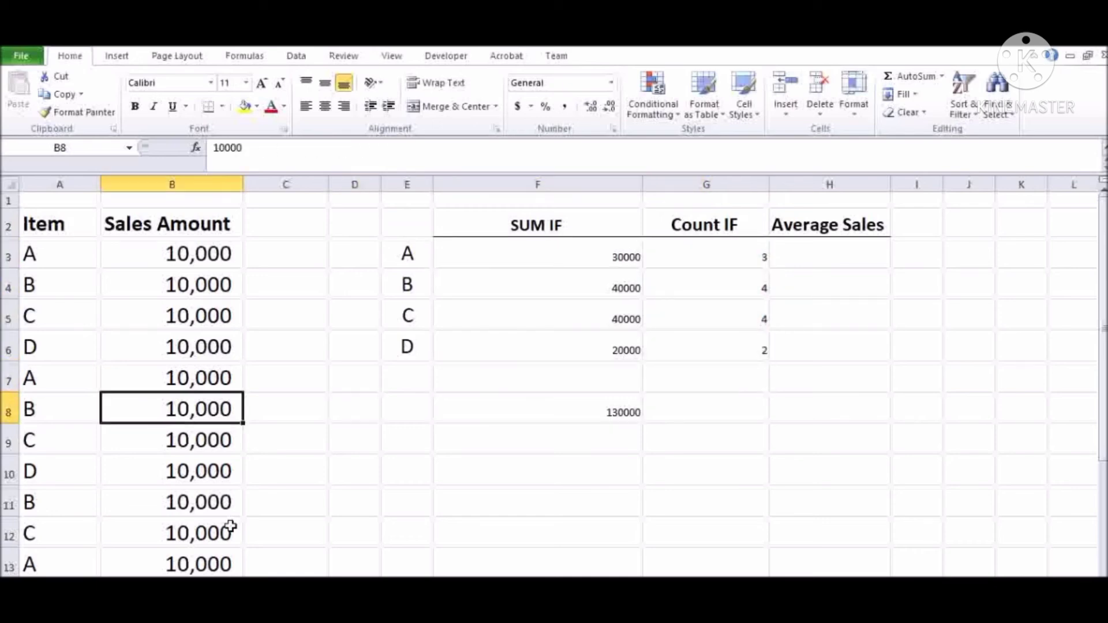
pyautogui.hotkey('ctrl', 'Down')
pyautogui.press('Down')
pyautogui.press('Down')
pyautogui.press('Down')
pyautogui.press('Up')
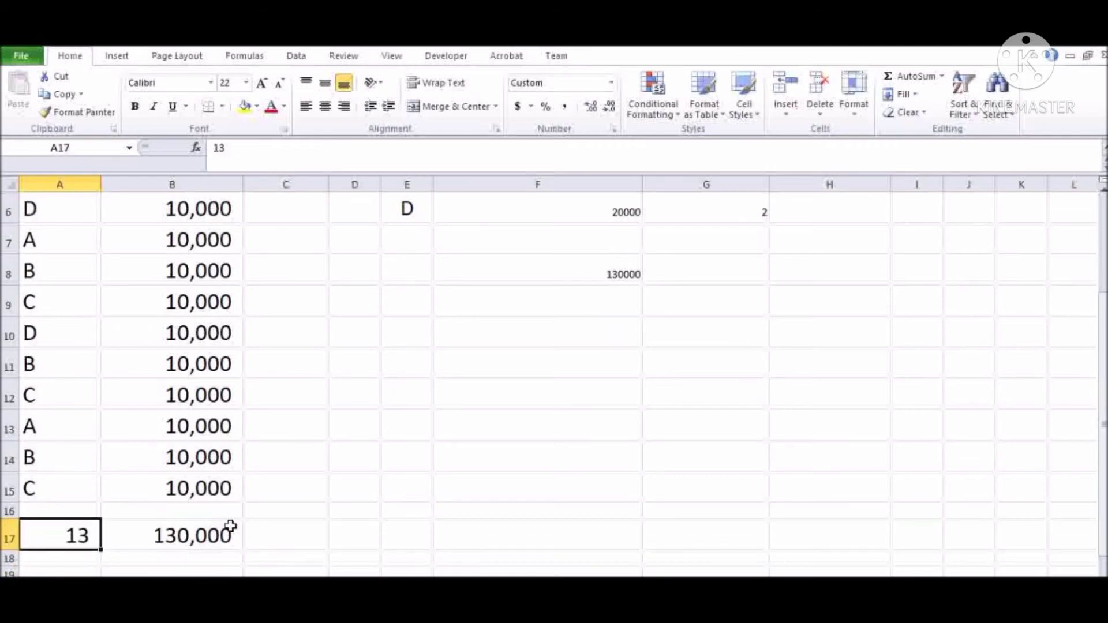
# Step: Enter the formula =F3/G3 in H3 to calculate item A's average sales from its SUMIF total and COUNTIF count
pyautogui.hotkey('ctrl', 'Home')
pyautogui.press('Right')
pyautogui.press('Right')
pyautogui.press('Right')
pyautogui.press('Right')
pyautogui.press('Down')
pyautogui.press('Down')
pyautogui.press('Down')
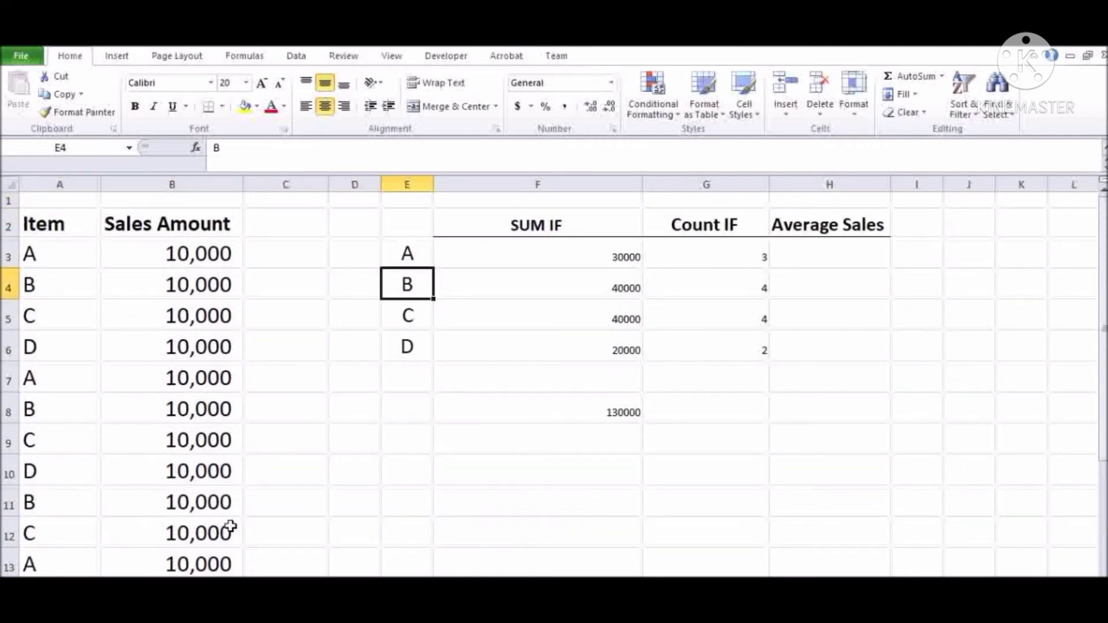
pyautogui.press('Right')
pyautogui.press('Right')
pyautogui.press('Right')
pyautogui.press('Up')
pyautogui.write('=')
pyautogui.press('Left')
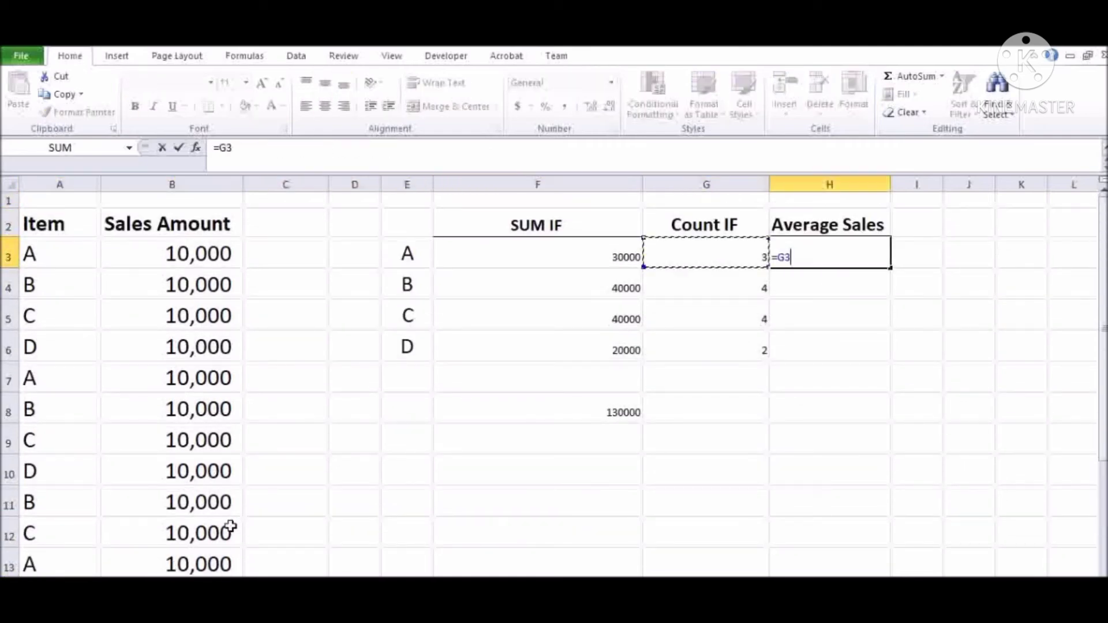
pyautogui.press('Left')
pyautogui.write('/')
pyautogui.press('Left')
pyautogui.press('Return')
# Step: Fill the average sales formula from H3 down through H6 for items B, C and D
pyautogui.press('Up')
pyautogui.press('Left')
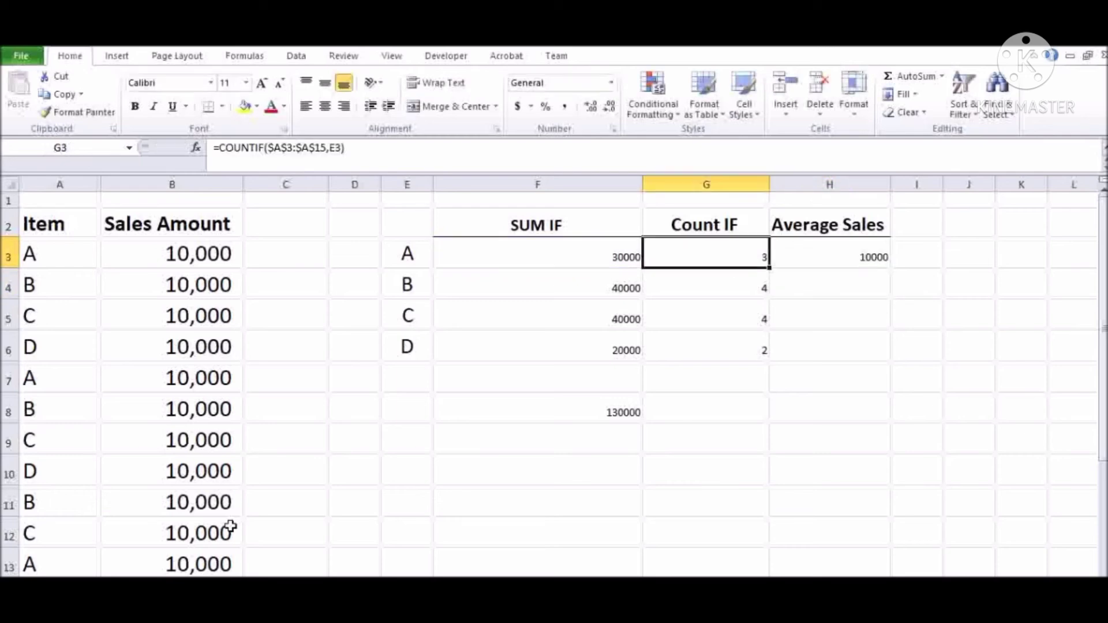
pyautogui.press('Down')
pyautogui.press('Down')
pyautogui.press('Down')
pyautogui.press('Right')
pyautogui.hotkey('shift', 'Up')
pyautogui.hotkey('shift', 'Up')
pyautogui.hotkey('shift', 'Up')
pyautogui.hotkey('ctrl', 'd')
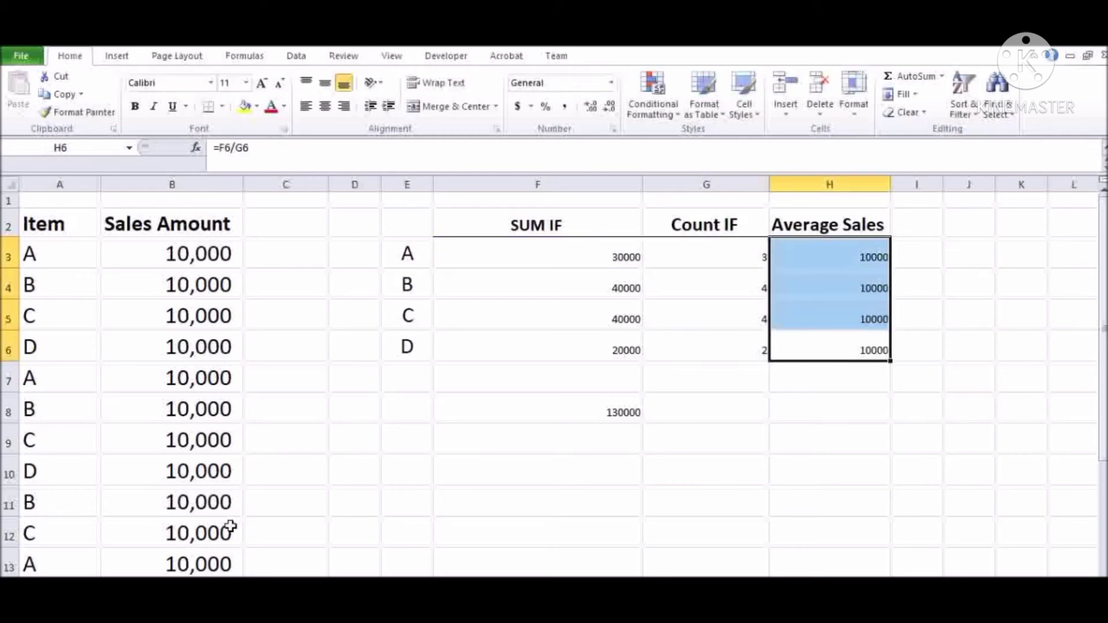
pyautogui.hotkey('shift', 'Down')
pyautogui.hotkey('shift', 'Down')
pyautogui.hotkey('shift', 'Down')
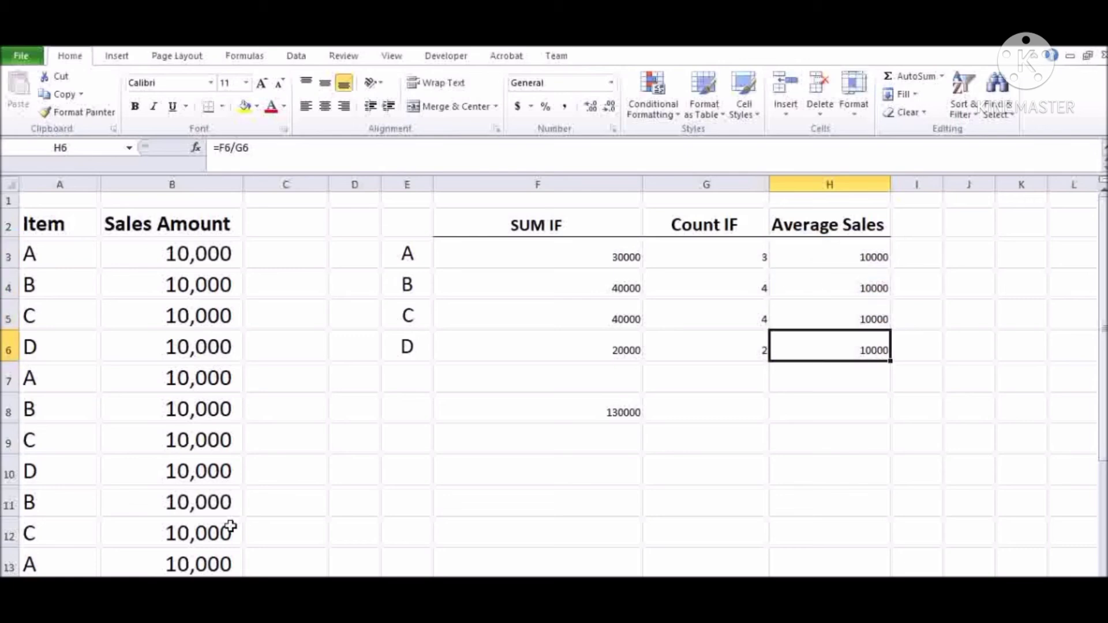
# Step: Look through the individual entries in the Sales Amount column, starting from B3
pyautogui.press('Up')
pyautogui.press('Up')
pyautogui.press('Up')
pyautogui.press('Left')
pyautogui.press('Left')
pyautogui.press('Left')
pyautogui.press('Left')
pyautogui.press('Left')
pyautogui.press('Left')
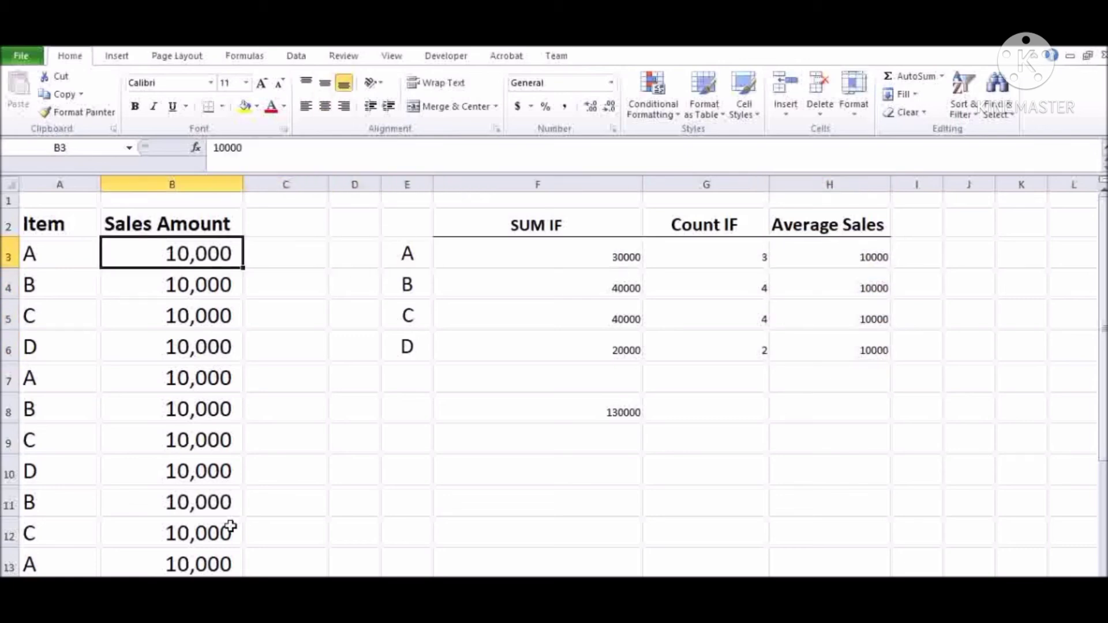
pyautogui.press('Down')
pyautogui.press('Down')
pyautogui.press('Down')
pyautogui.press('Down')
pyautogui.press('Down')
pyautogui.press('Down')
pyautogui.press('Down')
pyautogui.press('Down')
pyautogui.press('Down')
pyautogui.press('Down')
pyautogui.press('Down')
pyautogui.press('Down')
pyautogui.press('Down')
pyautogui.press('Down')
pyautogui.press('Down')
pyautogui.press('Down')
pyautogui.press('Down')
pyautogui.press('Down')
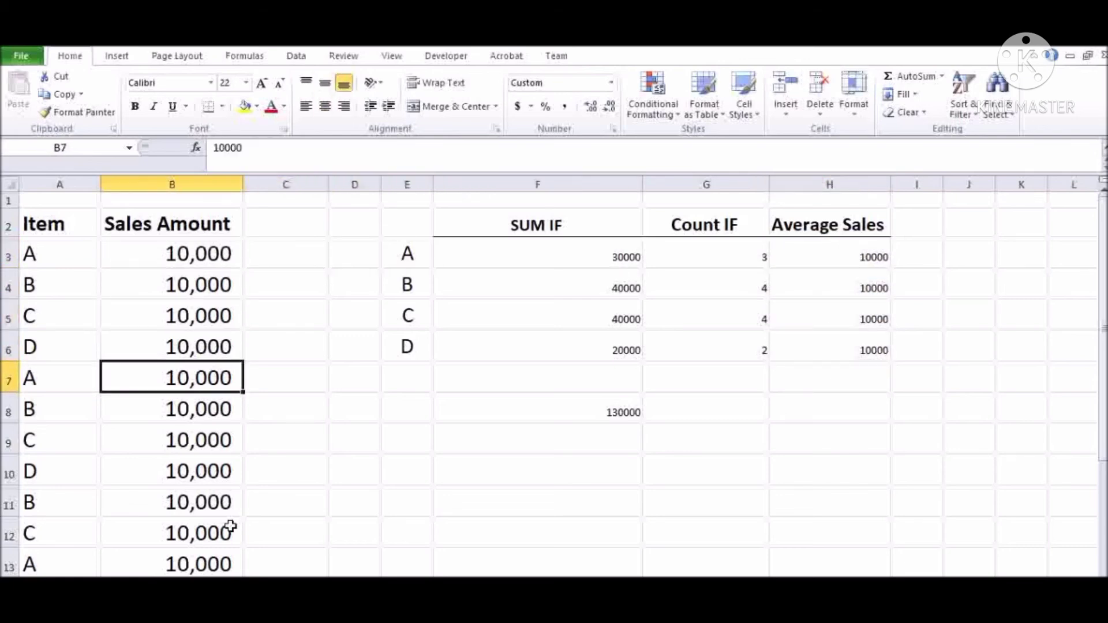
# Step: Set the sales amount of the first item A entry in B3 to 15,000
pyautogui.press('Up')
pyautogui.press('Up')
pyautogui.press('Up')
pyautogui.press('Up')
pyautogui.press('Up')
pyautogui.press('Up')
pyautogui.hotkey('ctrl', 'Up')
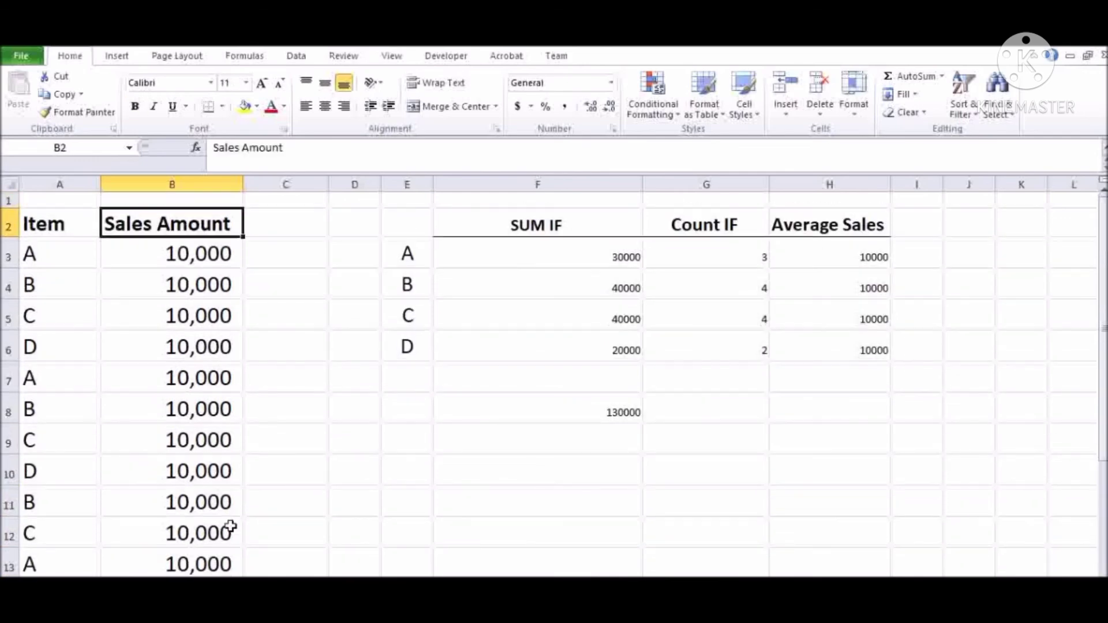
pyautogui.press('Down')
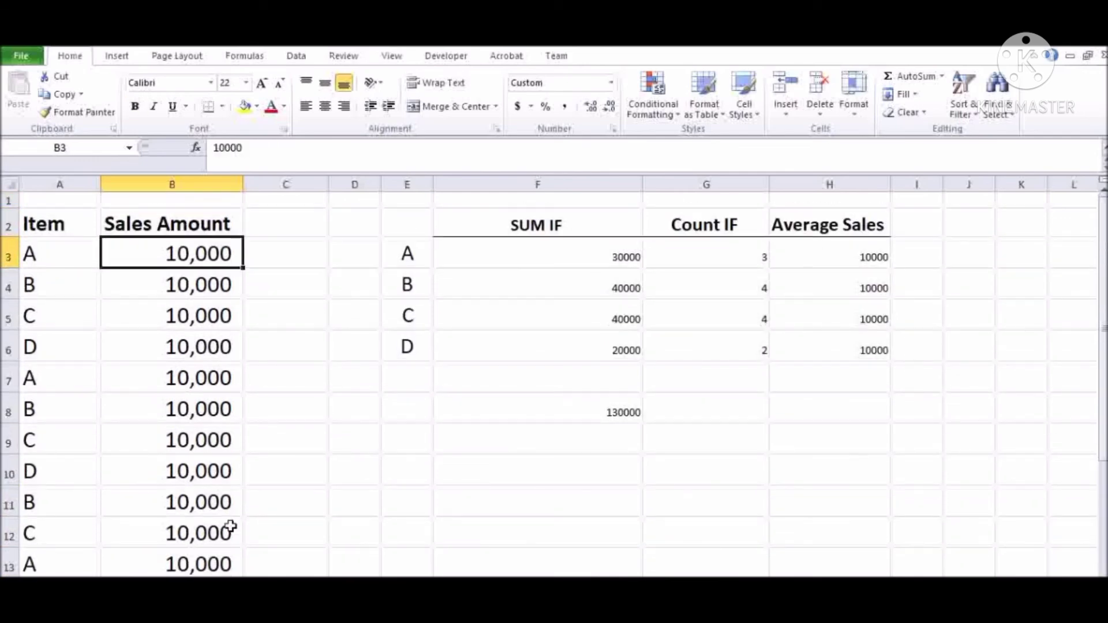
pyautogui.write('15,000')
pyautogui.press('Return')
# Step: Check the Average Sales result for item A in H3 against the changed sales amount
pyautogui.press('Right')
pyautogui.press('Right')
pyautogui.press('Up')
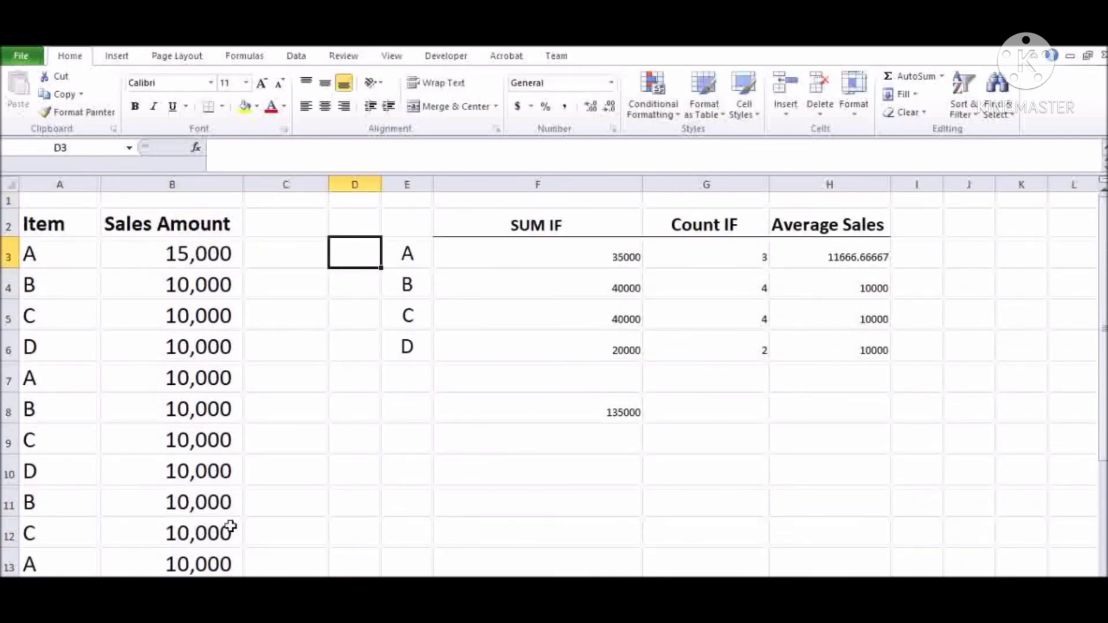
pyautogui.press('Right')
pyautogui.press('Right')
pyautogui.press('Right')
pyautogui.press('Right')
pyautogui.press('Right')
pyautogui.press('Left')
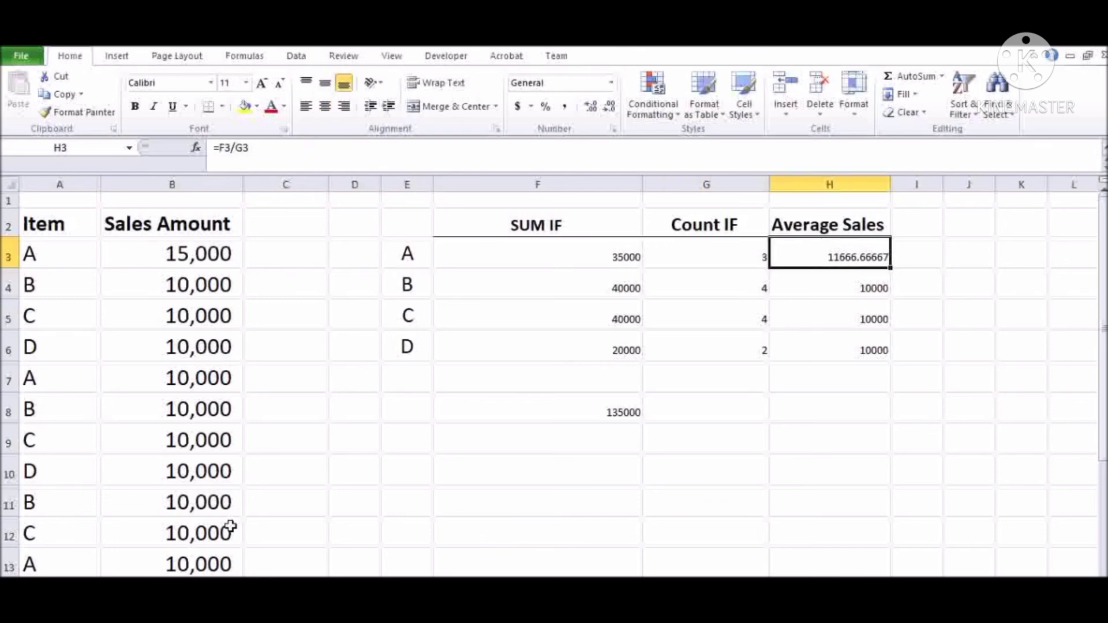
# Step: Set the sales amount of the first item D entry in B6 to 25,000
pyautogui.press('Left')
pyautogui.press('Down')
pyautogui.press('Left')
pyautogui.press('Left')
pyautogui.press('Left')
pyautogui.press('Left')
pyautogui.press('Down')
pyautogui.press('Left')
pyautogui.press('Down')
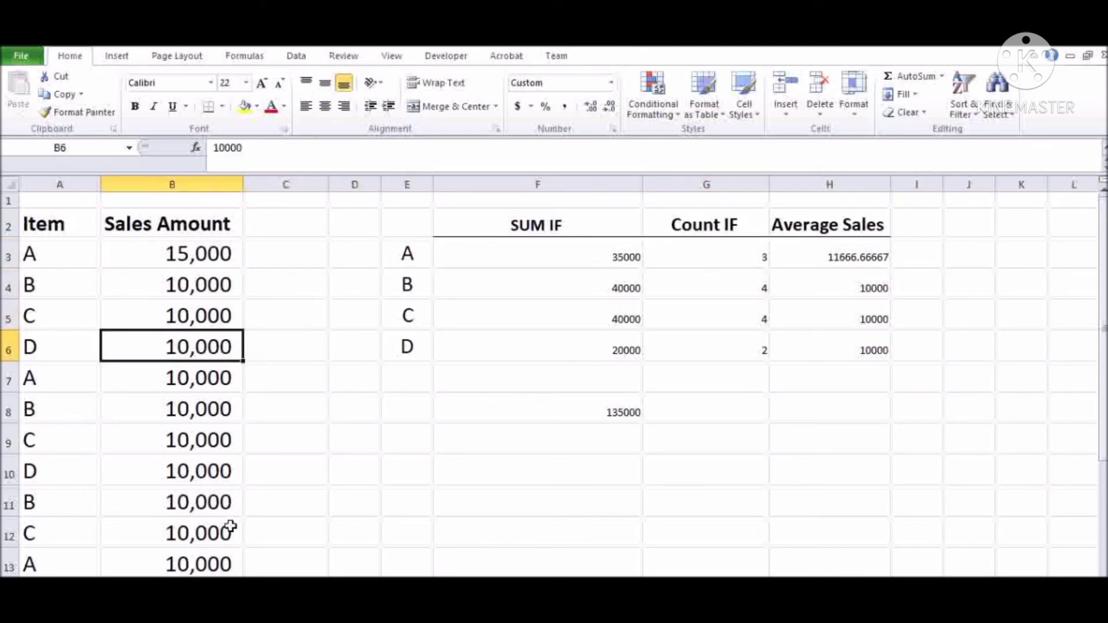
pyautogui.write('25000')
pyautogui.press('Return')
# Step: Check the Average Sales result for item D in H6 and compare it with the other items' averages
pyautogui.press('Up')
pyautogui.press('Right')
pyautogui.press('Right')
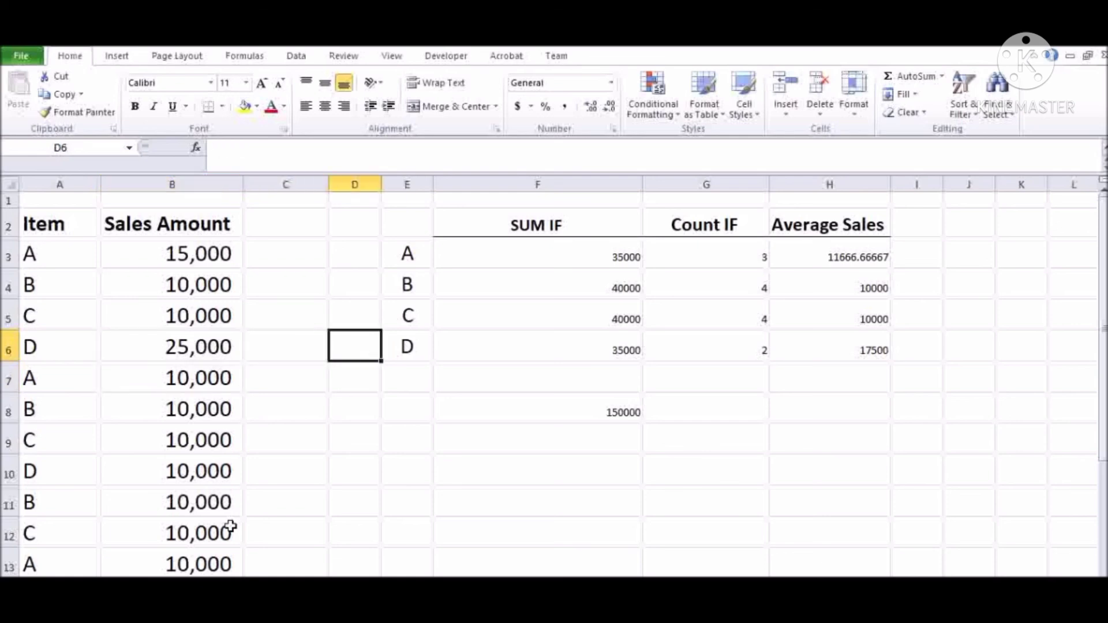
pyautogui.press('Right')
pyautogui.press('Right')
pyautogui.press('Right')
pyautogui.press('Right')
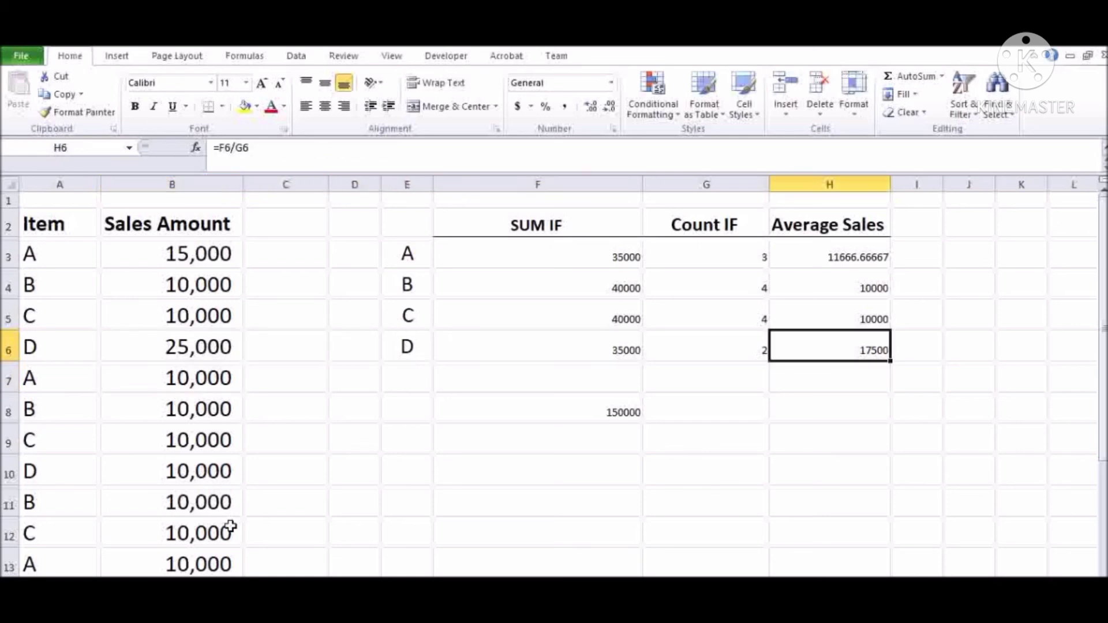
pyautogui.press('Down')
pyautogui.press('Down')
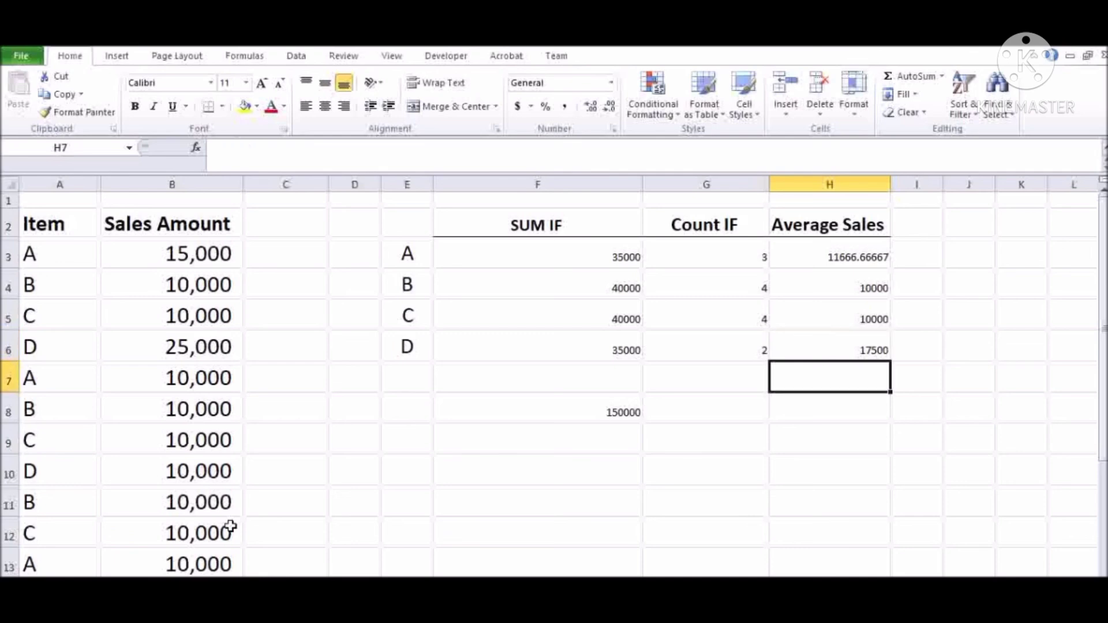
pyautogui.press('Up')
pyautogui.press('Up')
pyautogui.press('Up')
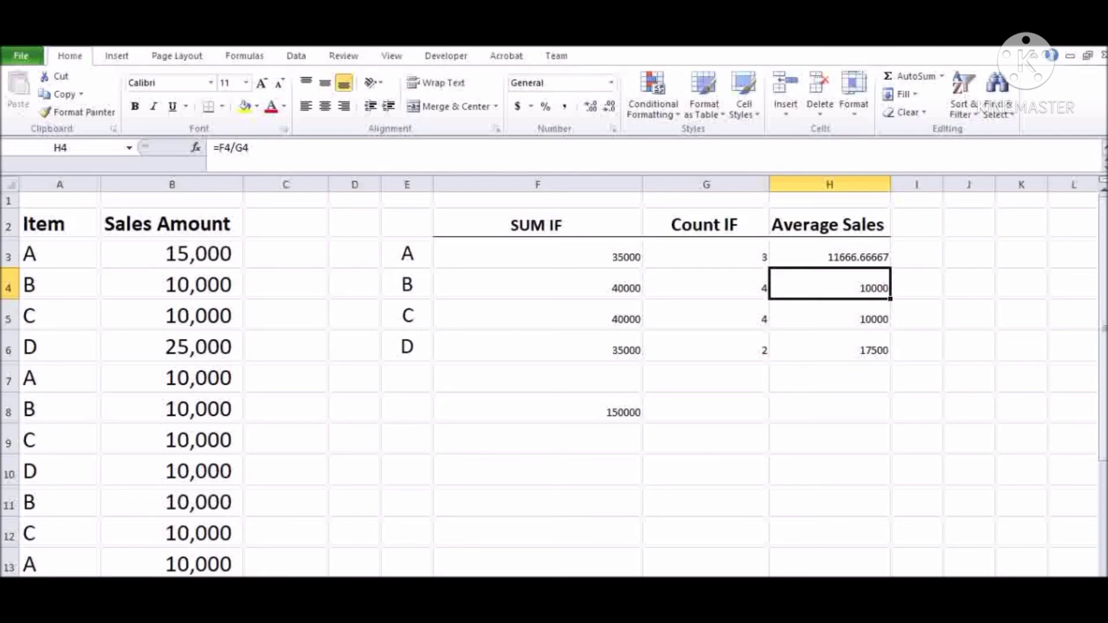
pyautogui.click(929, 621)
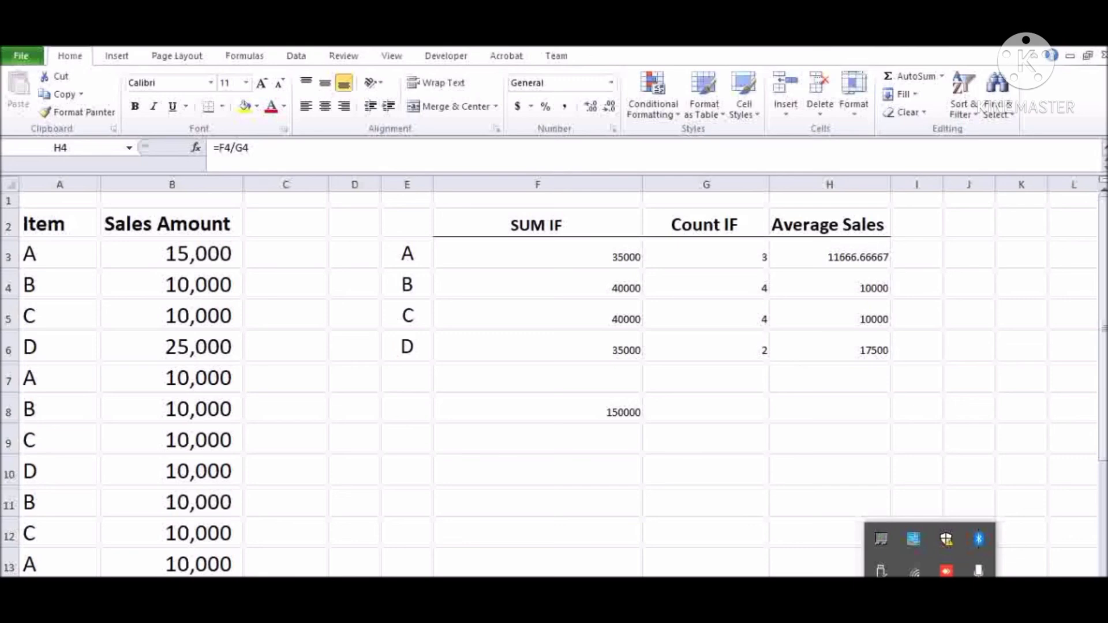